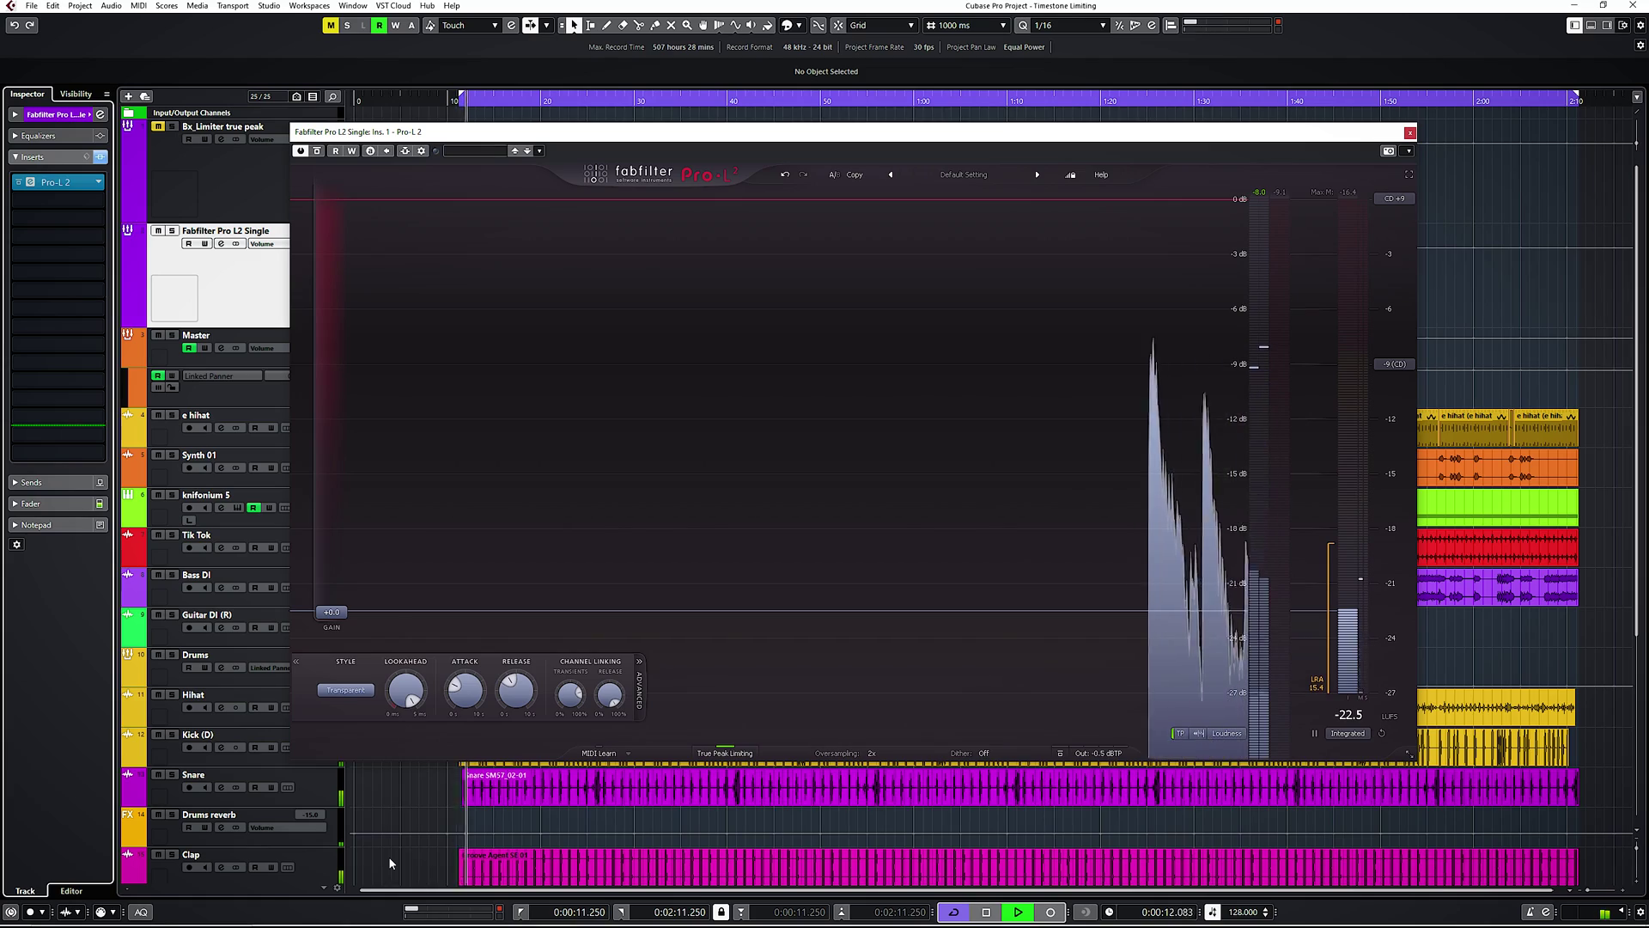
# Step: Raise the Pro-L 2 gain in stages from +0.89 dB to about +10.3 dB
pyautogui.moveTo(337, 600); pyautogui.dragTo(337, 556)
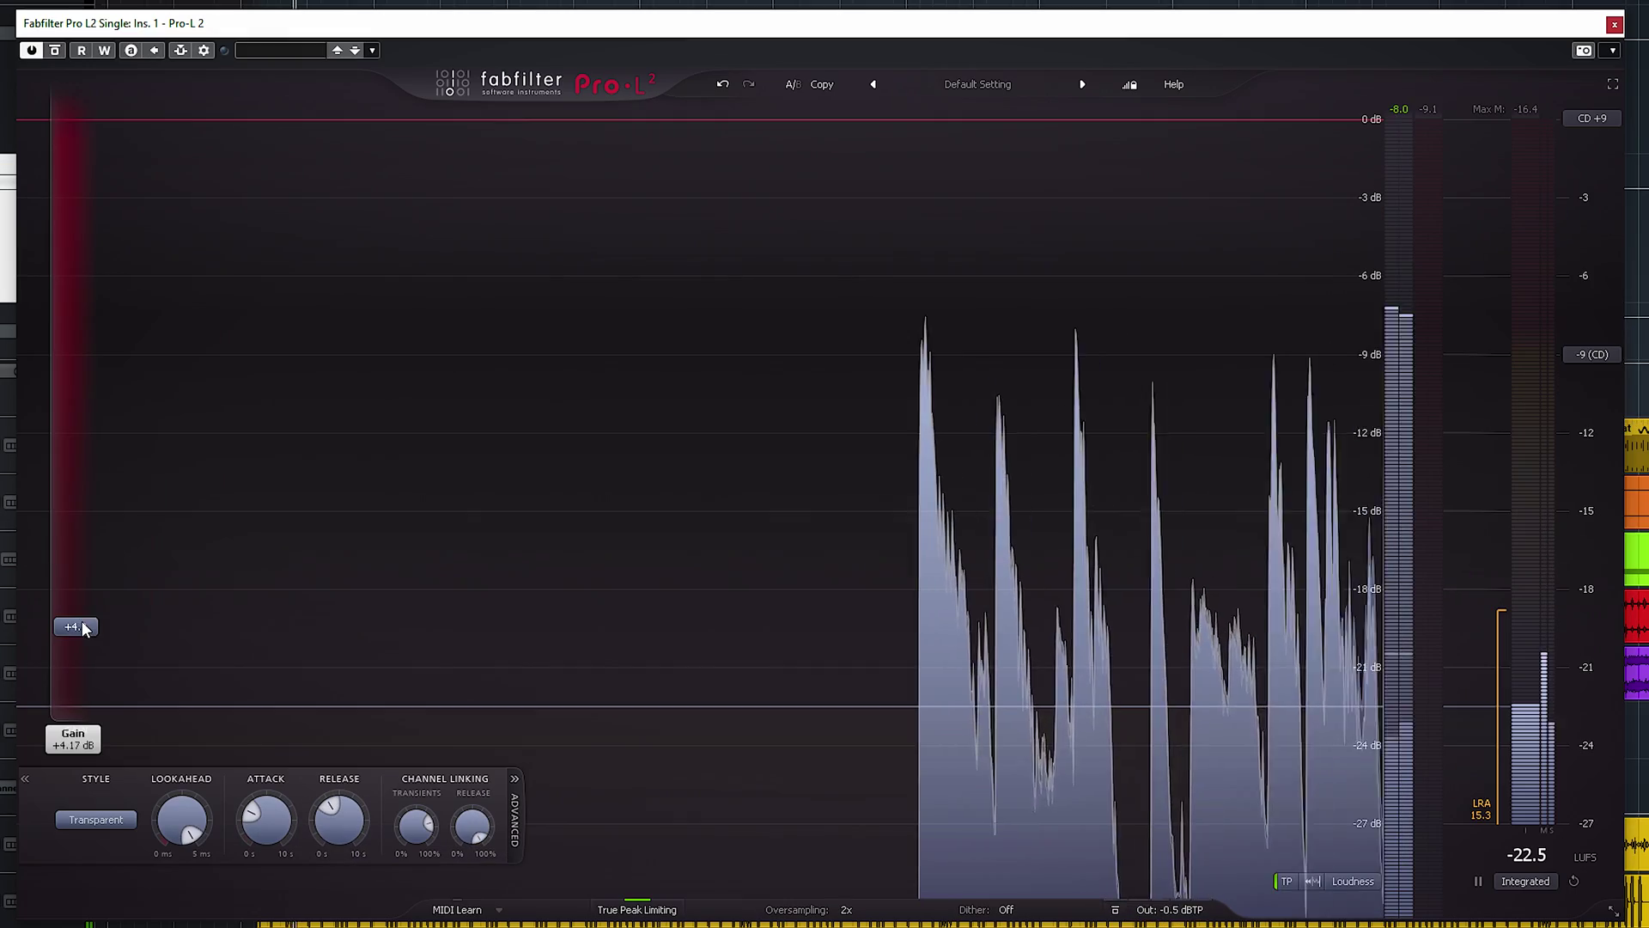
pyautogui.moveTo(89, 576); pyautogui.dragTo(89, 516)
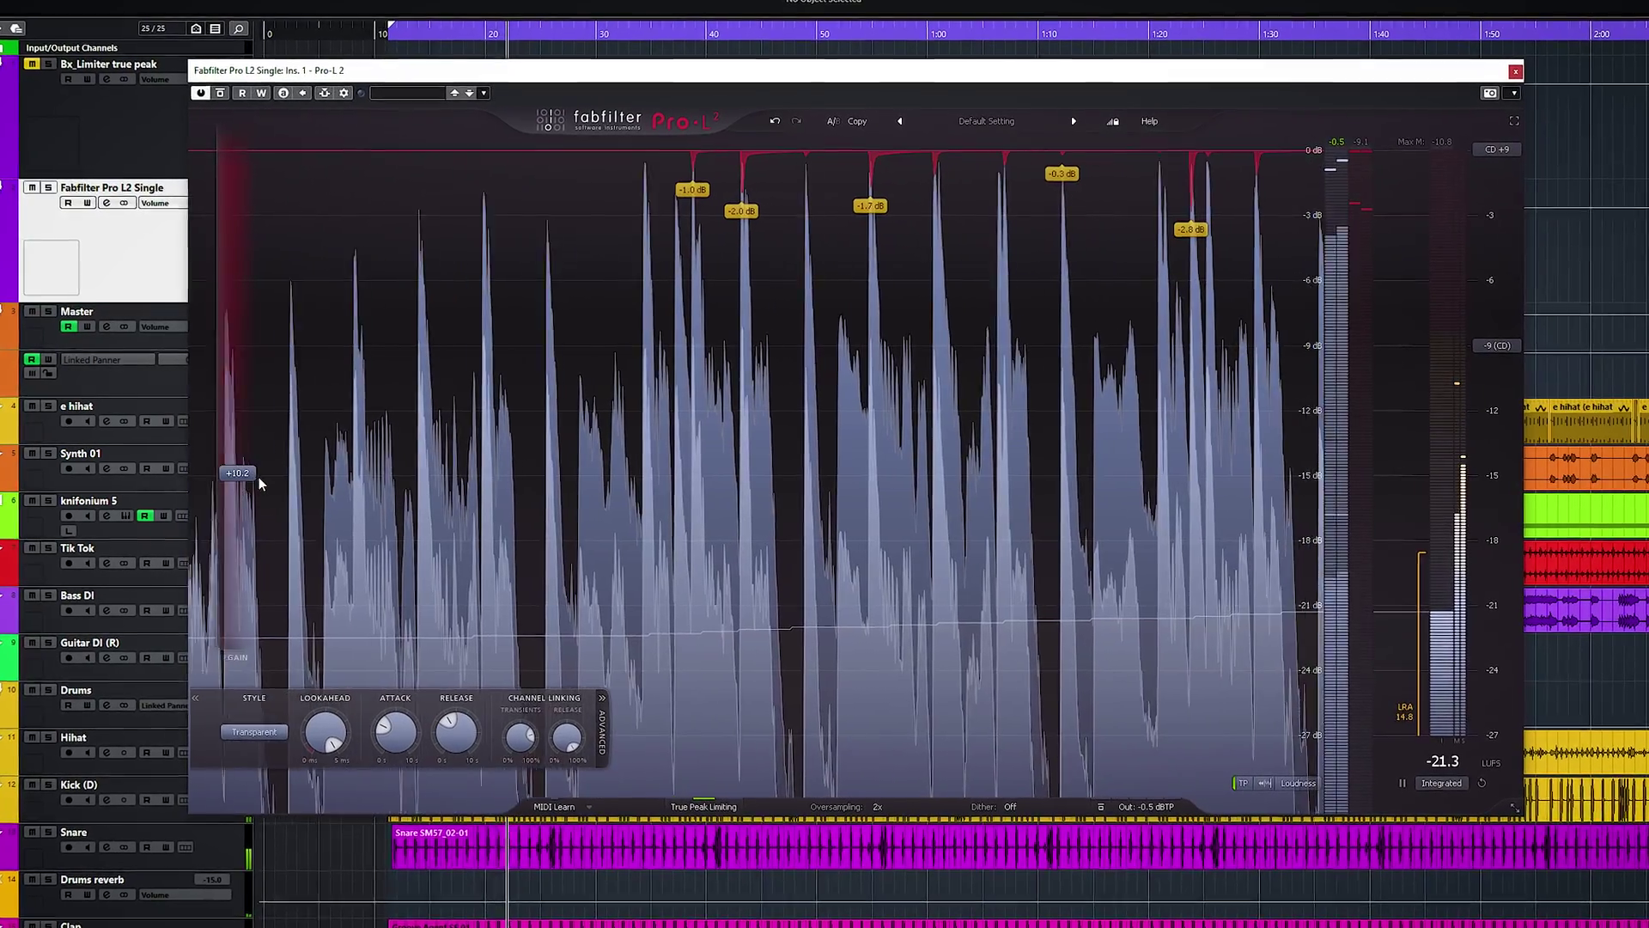
pyautogui.moveTo(250, 478); pyautogui.dragTo(189, 470)
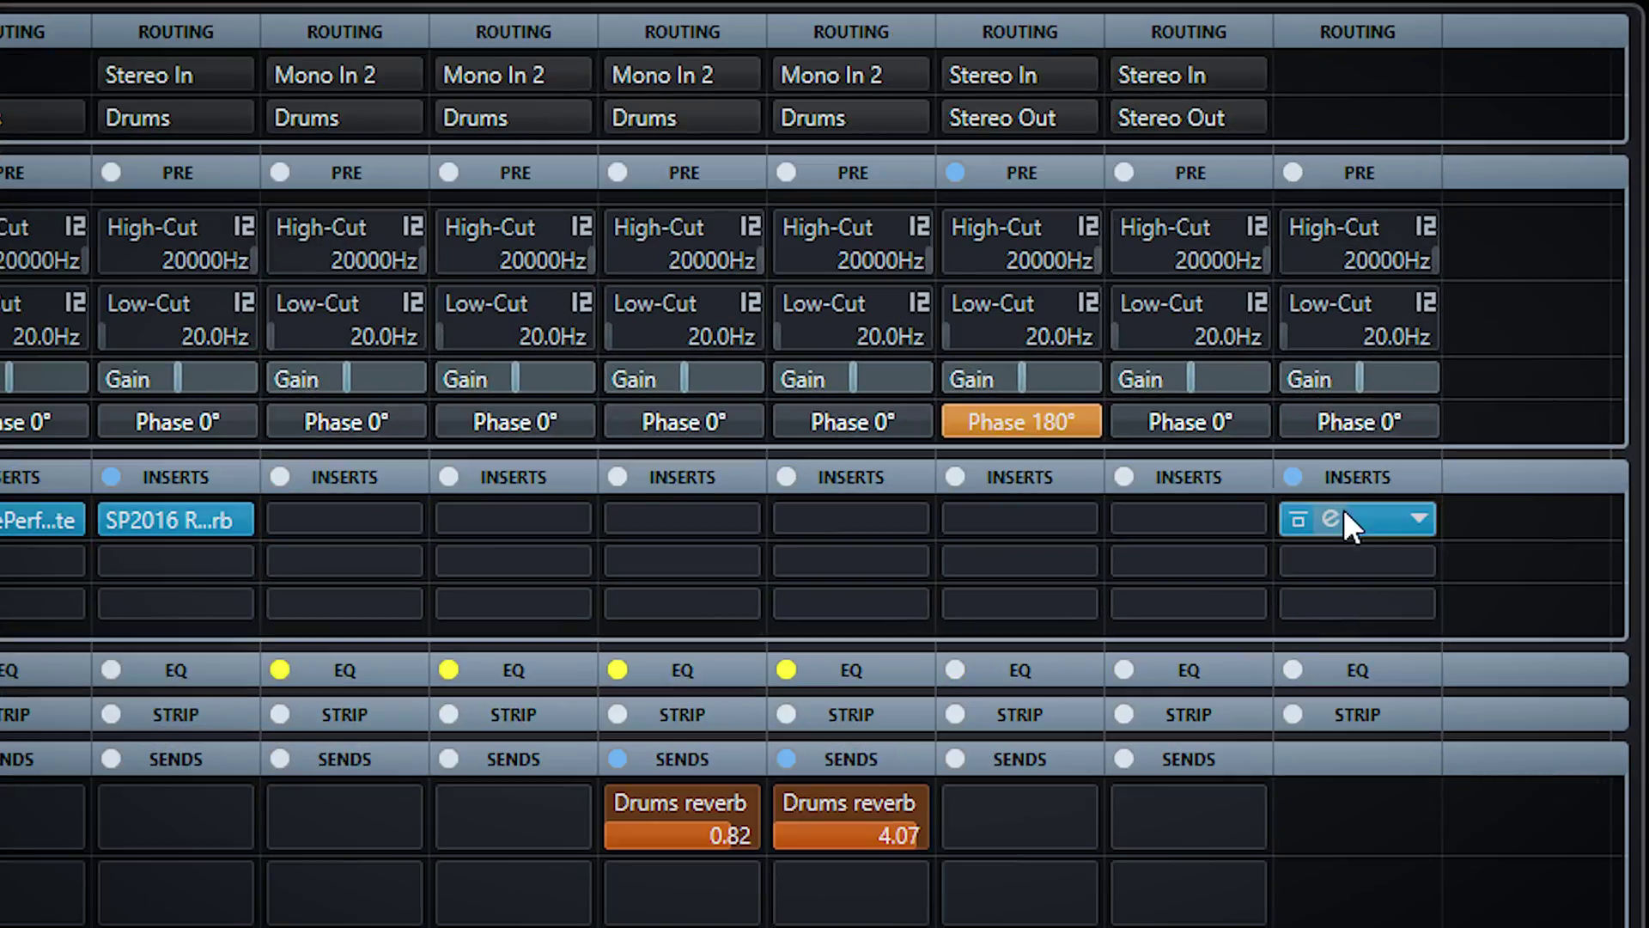
# Step: On Stereo Out's L3 MultiMaximizer, set Out Ceiling to -0.8 and Threshold to -12.2
pyautogui.click(1351, 482)
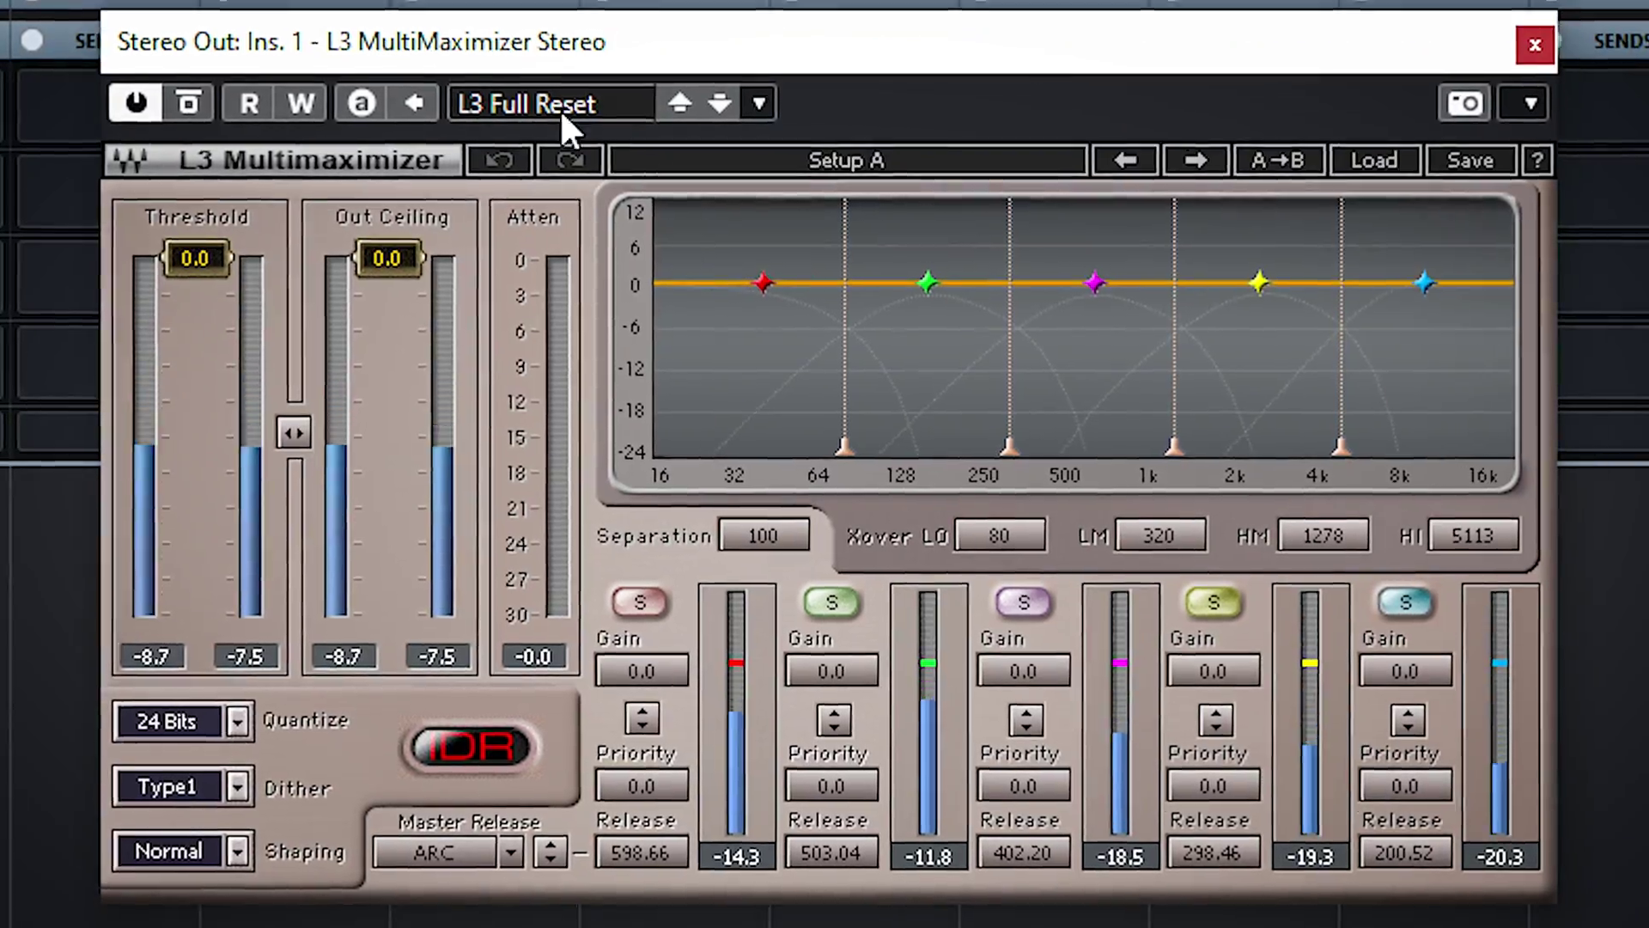
pyautogui.moveTo(252, 284); pyautogui.dragTo(186, 414)
pyautogui.moveTo(371, 252); pyautogui.dragTo(371, 258)
pyautogui.moveTo(161, 418); pyautogui.dragTo(162, 395)
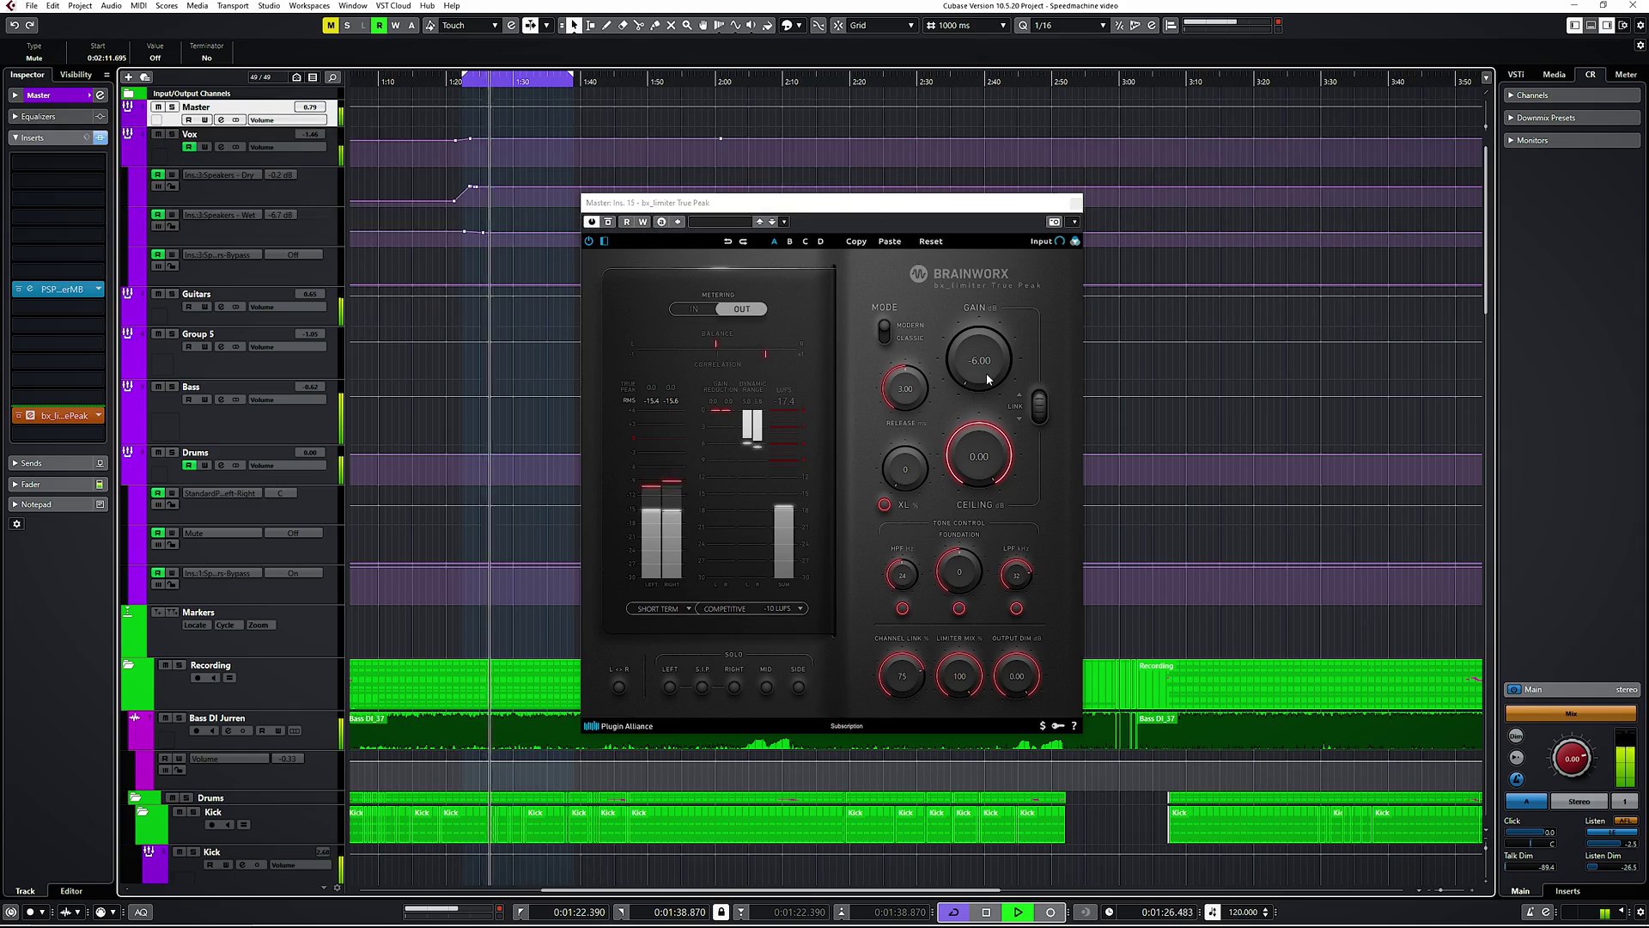
# Step: Turn the bx_limiter True Peak gain up from -4.38 to 1.02 dB
pyautogui.moveTo(988, 369); pyautogui.dragTo(988, 350)
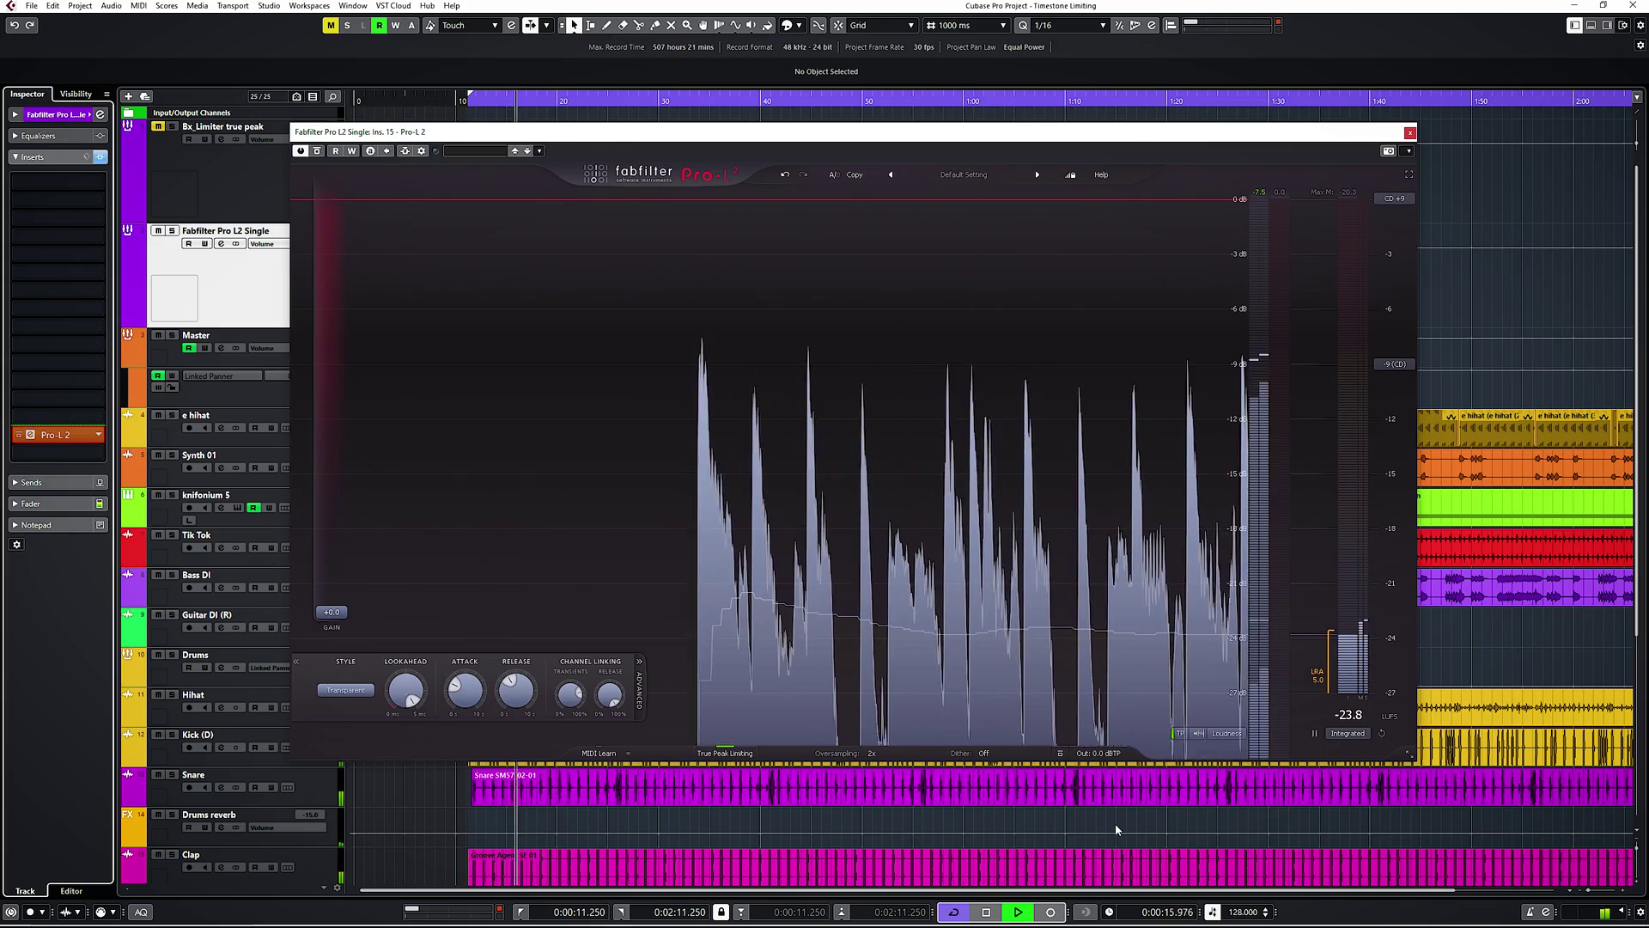
# Step: Enter -0.5 dBTP as the Pro-L 2 output ceiling and drag its gain to +5.01 dB
pyautogui.click(1096, 755)
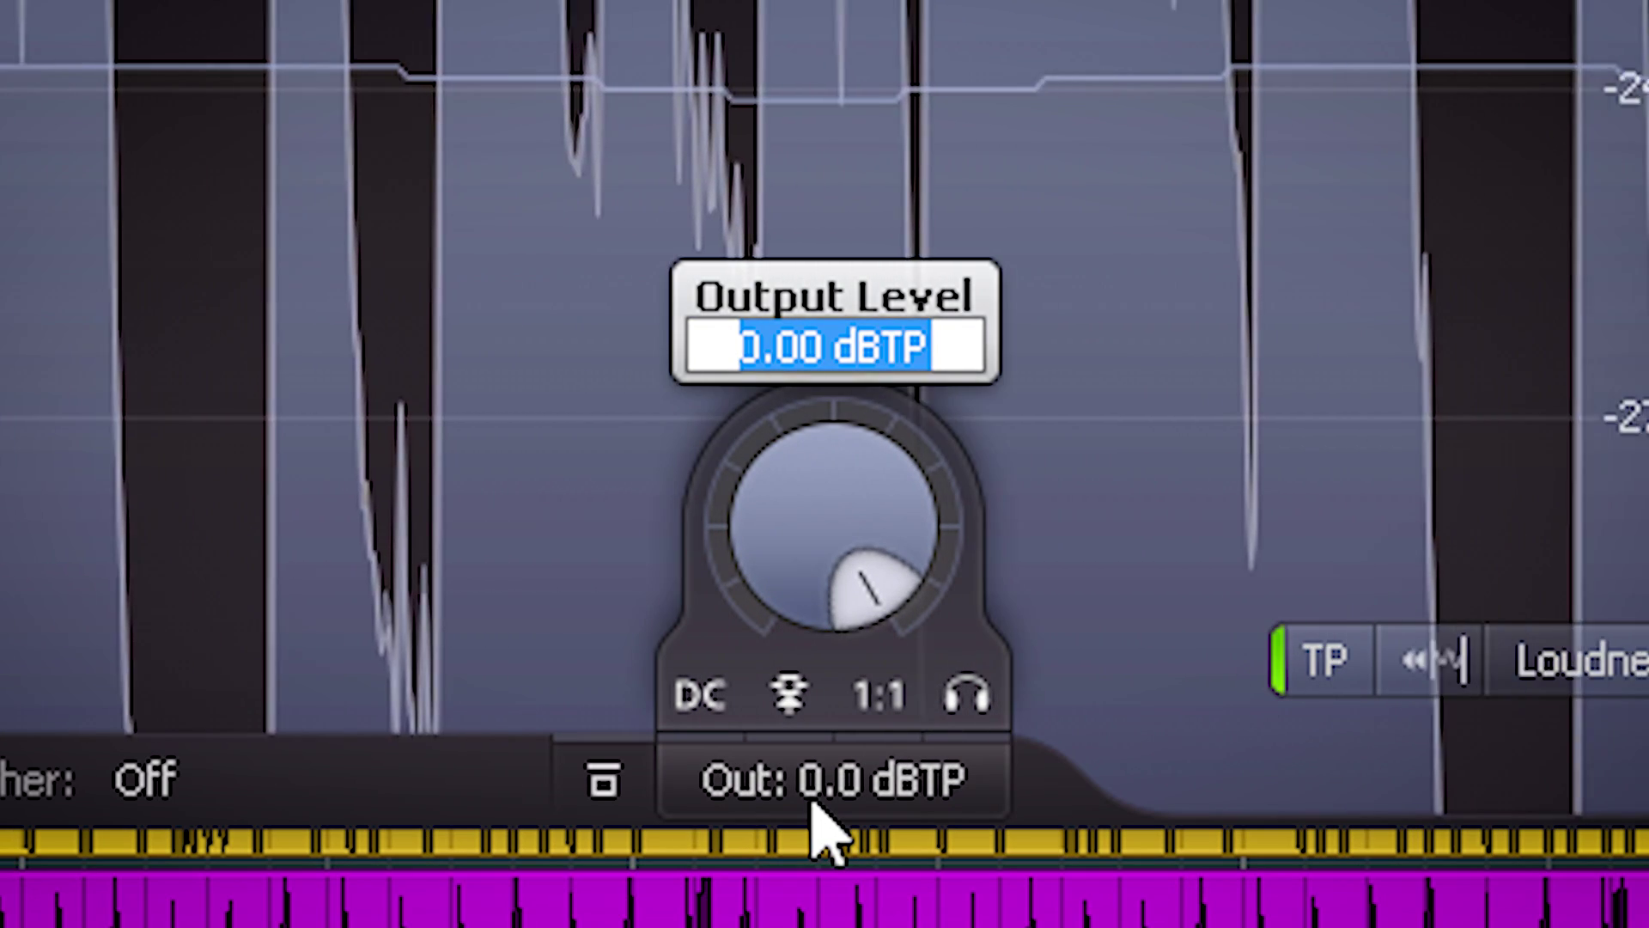
pyautogui.write('-0.5')
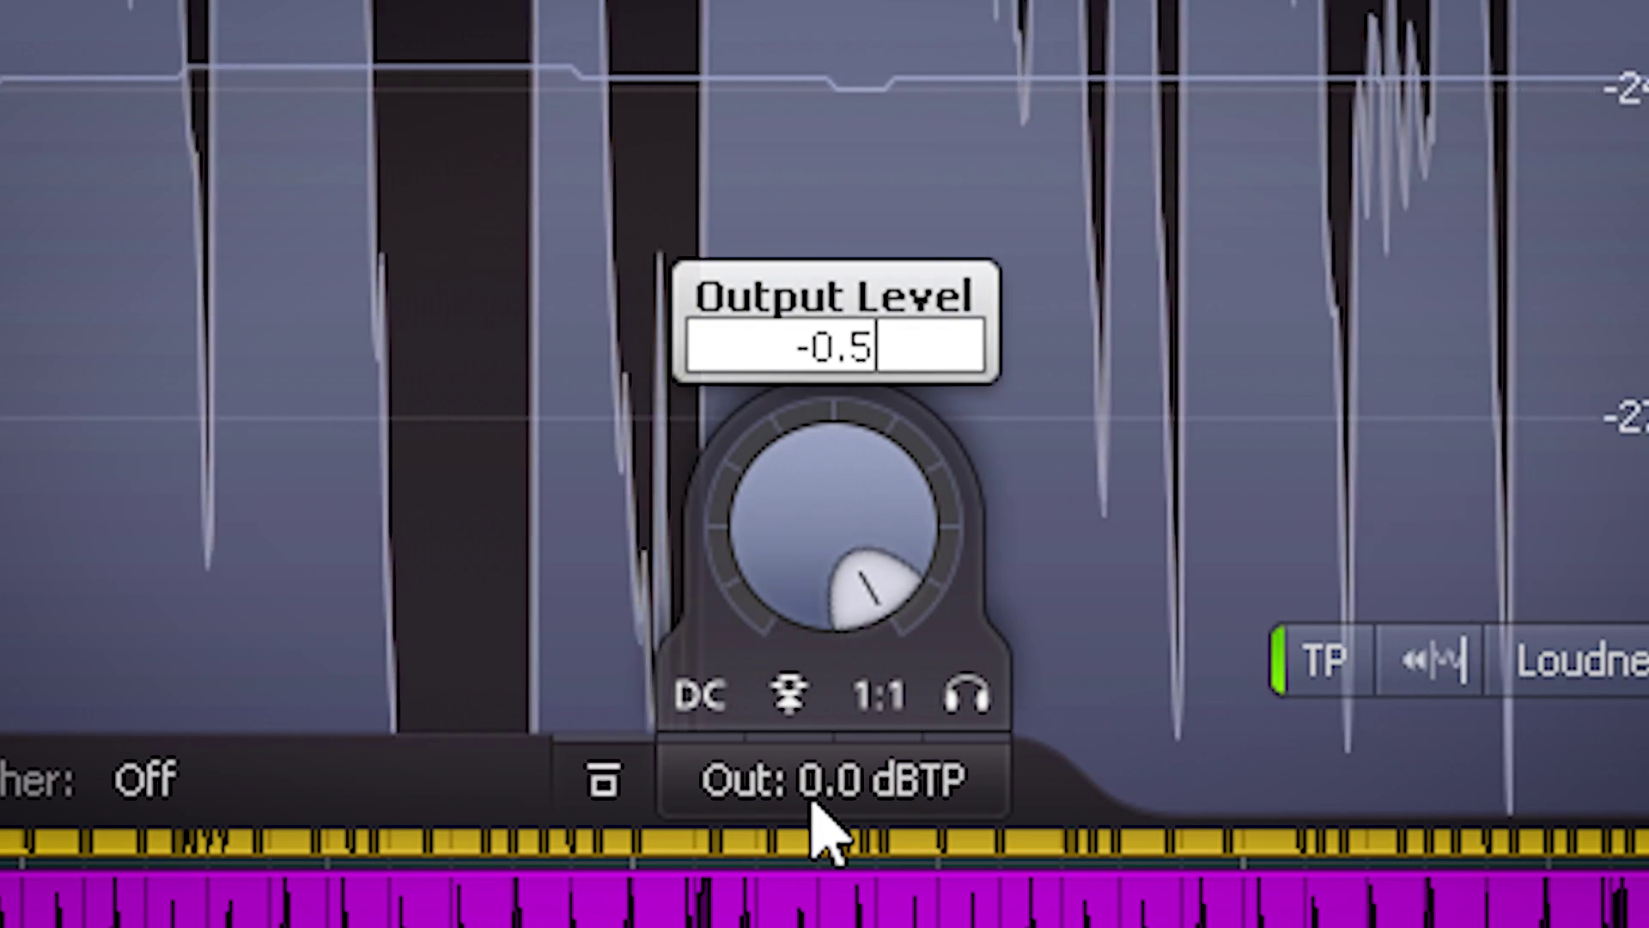
pyautogui.press('Return')
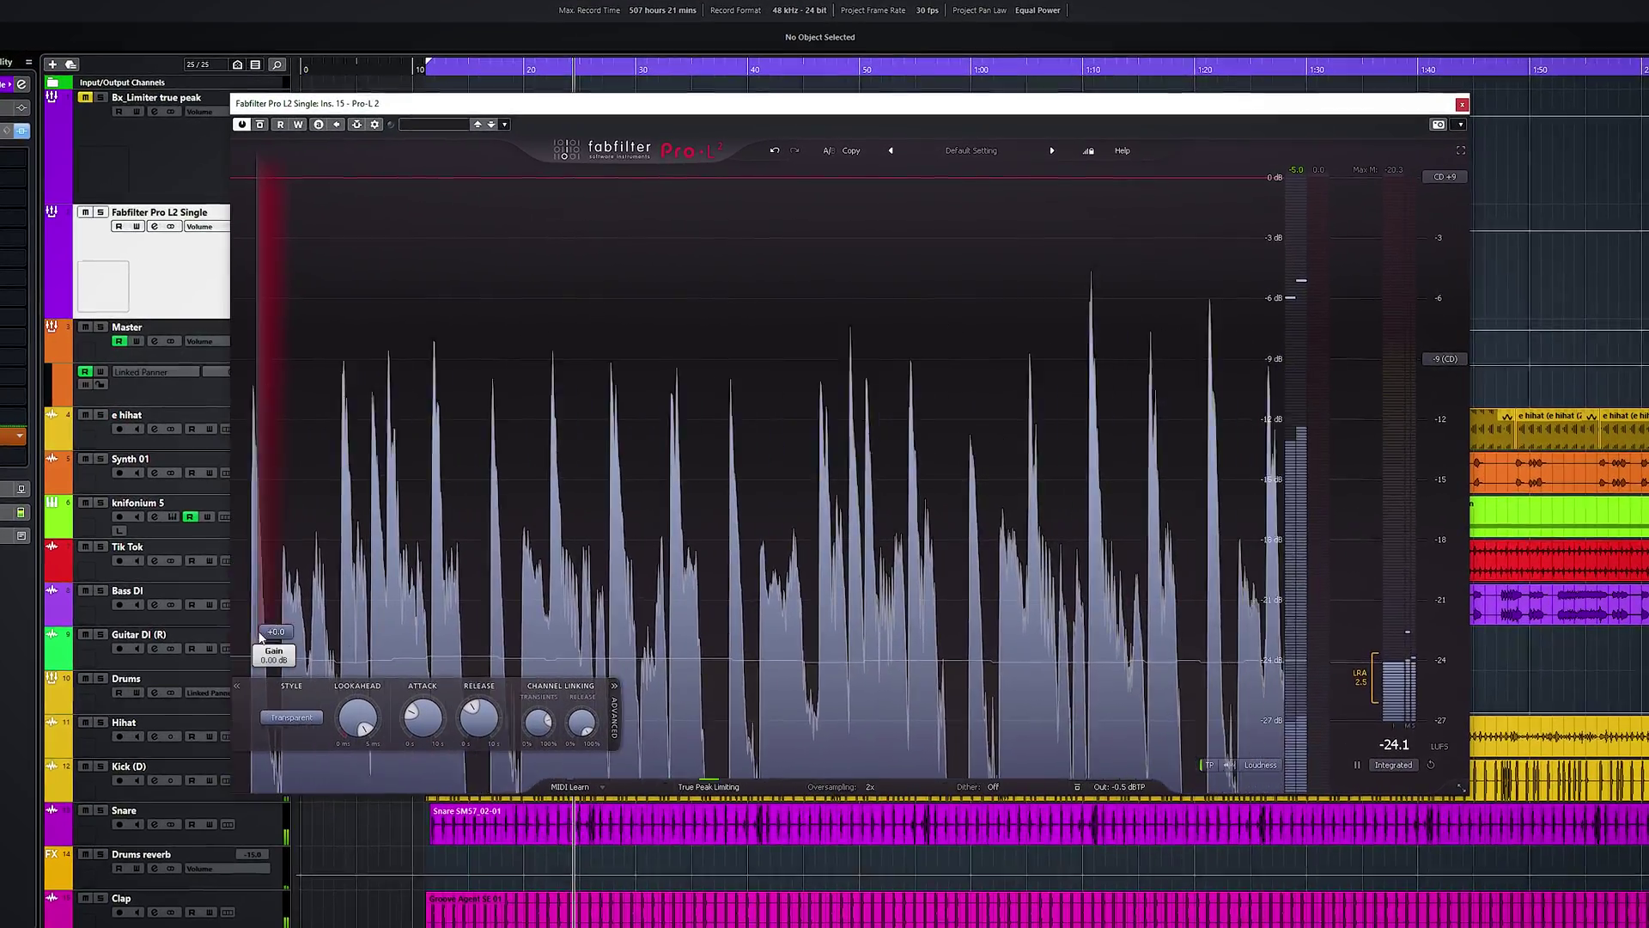
pyautogui.moveTo(261, 635); pyautogui.dragTo(149, 493)
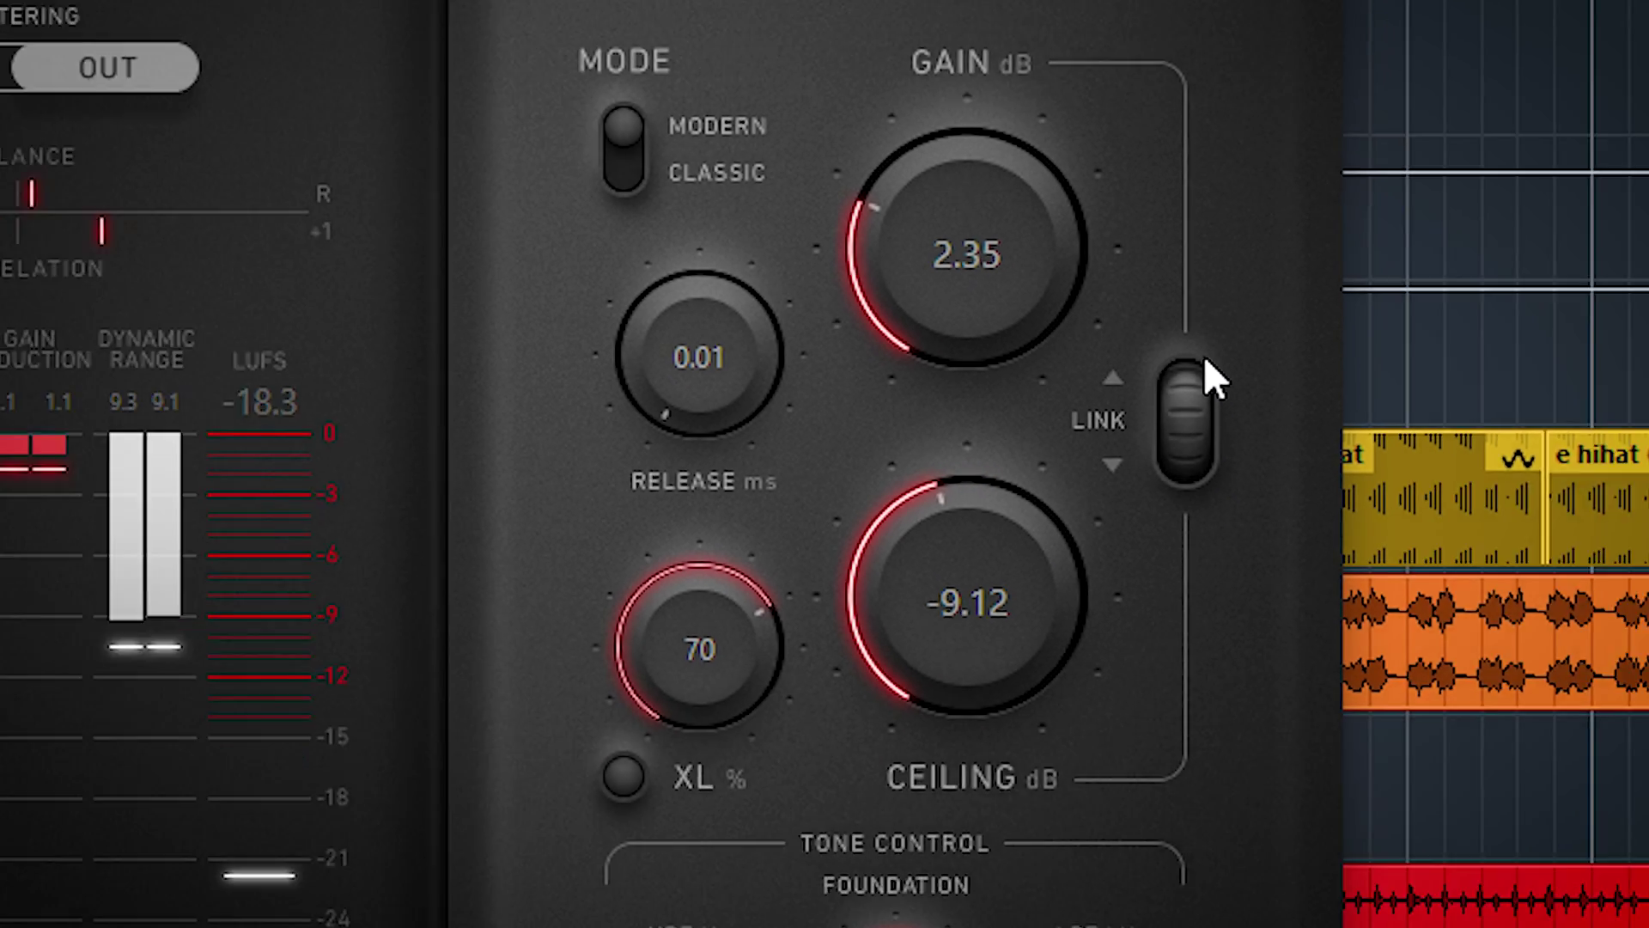
# Step: Drag the bx_limiter LINK control up to gain 9.34 dB and ceiling -16.11 dB
pyautogui.moveTo(1214, 375); pyautogui.dragTo(1219, 325)
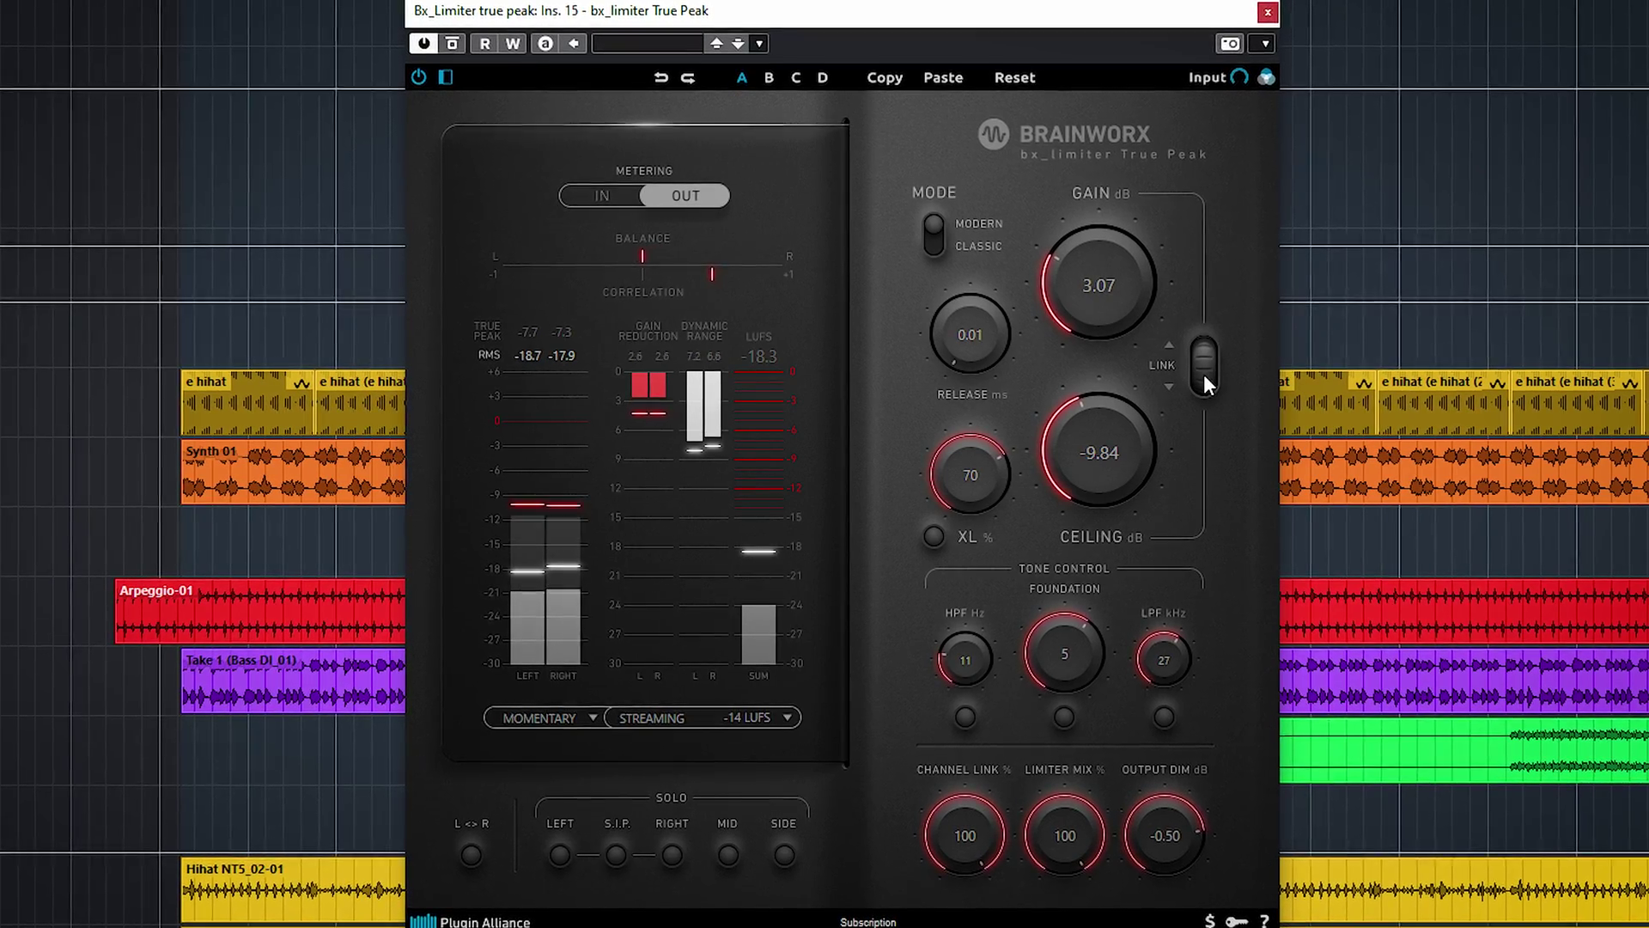
pyautogui.scroll(1, 1205, 373)
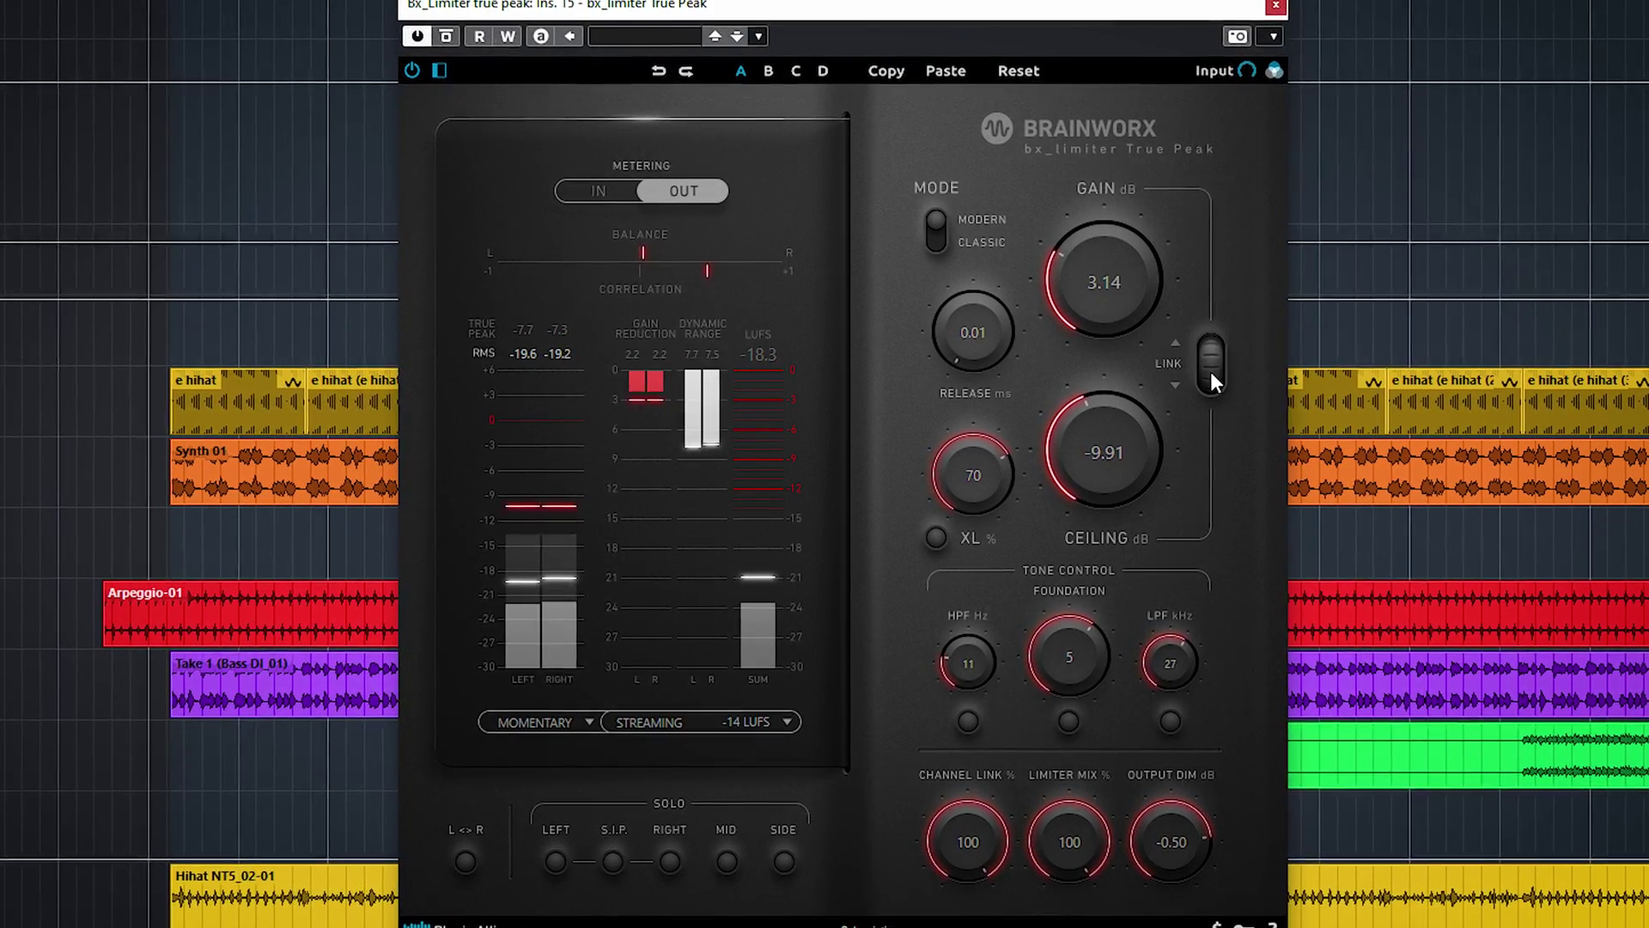
pyautogui.scroll(3, 1213, 371)
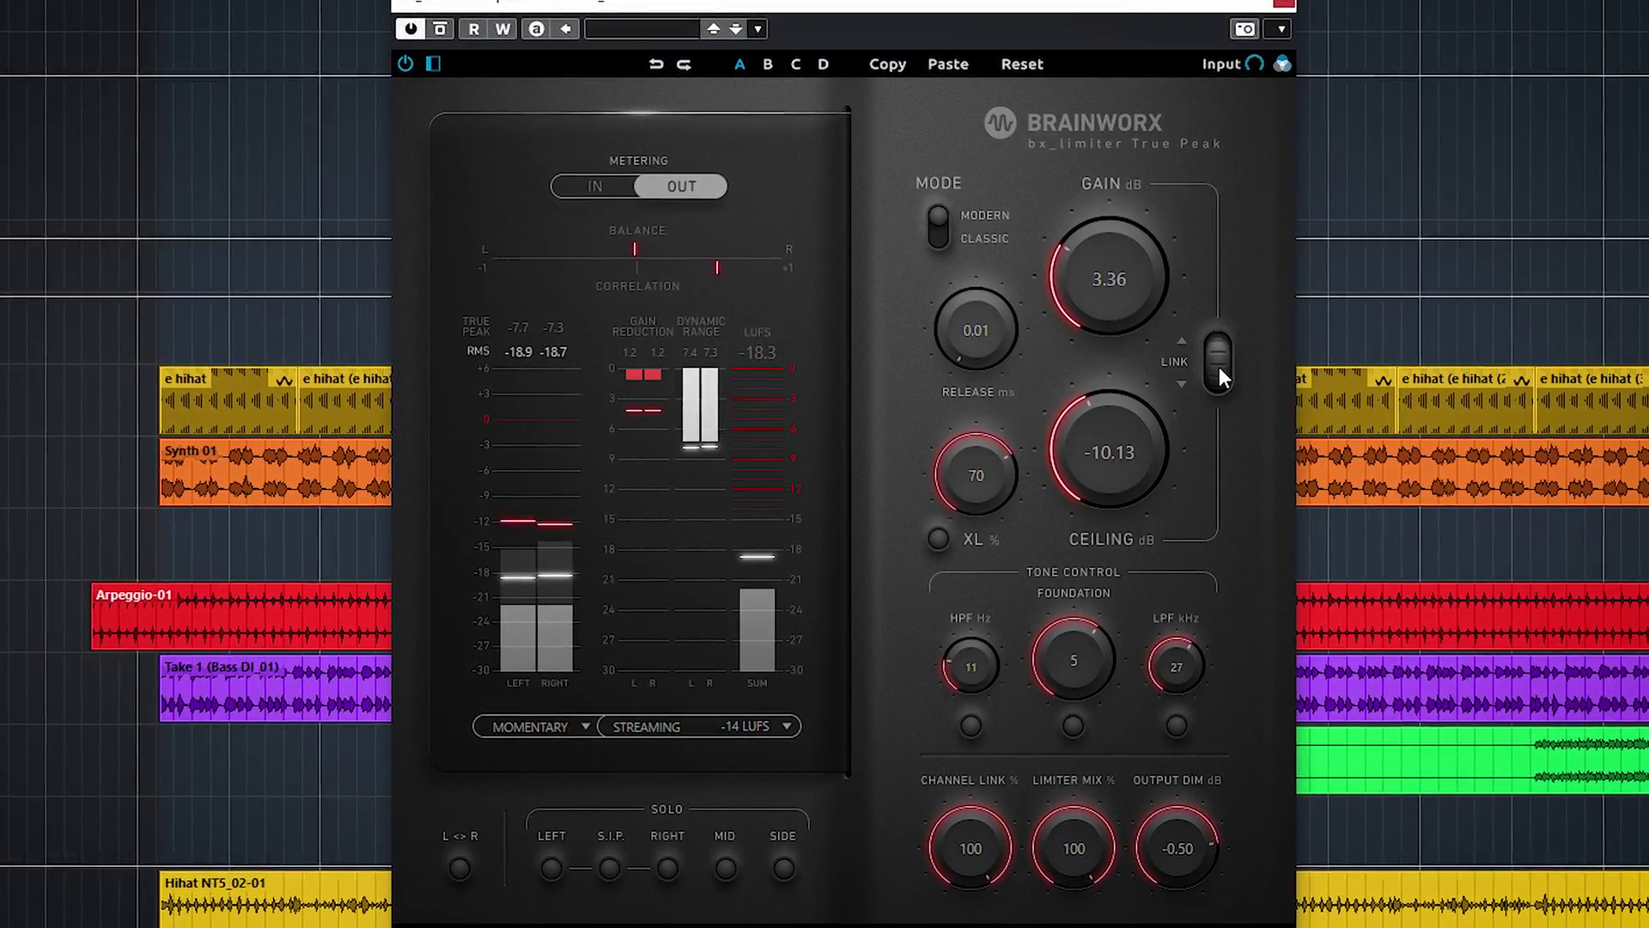
pyautogui.scroll(-1, 1221, 368)
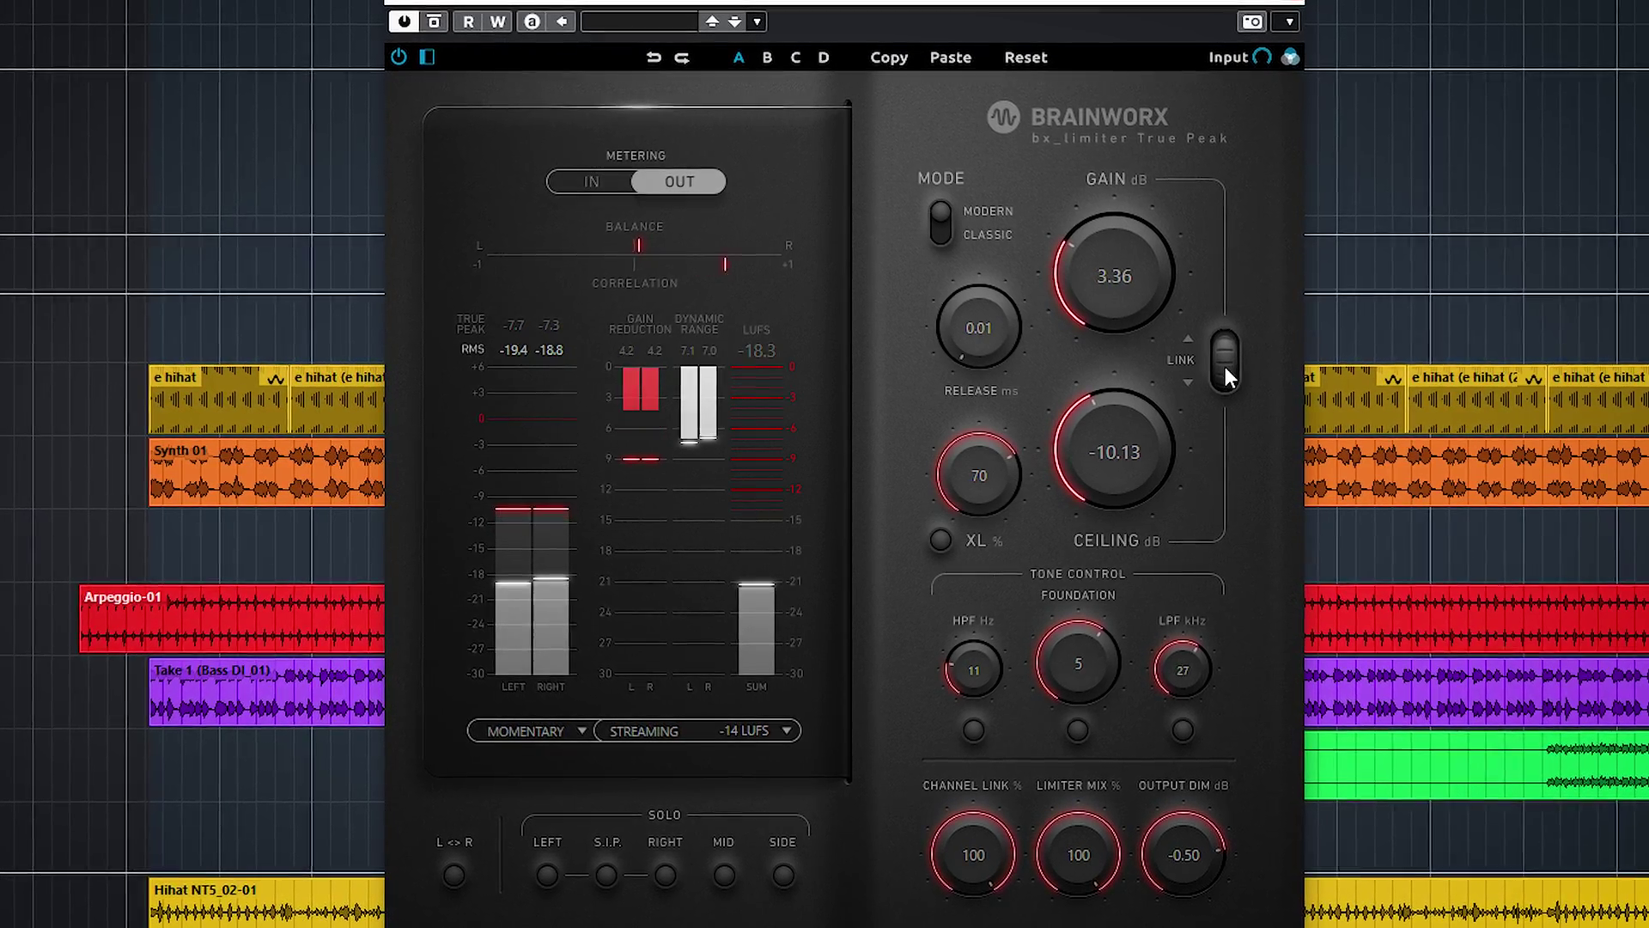
pyautogui.moveTo(1225, 366); pyautogui.dragTo(1224, 334)
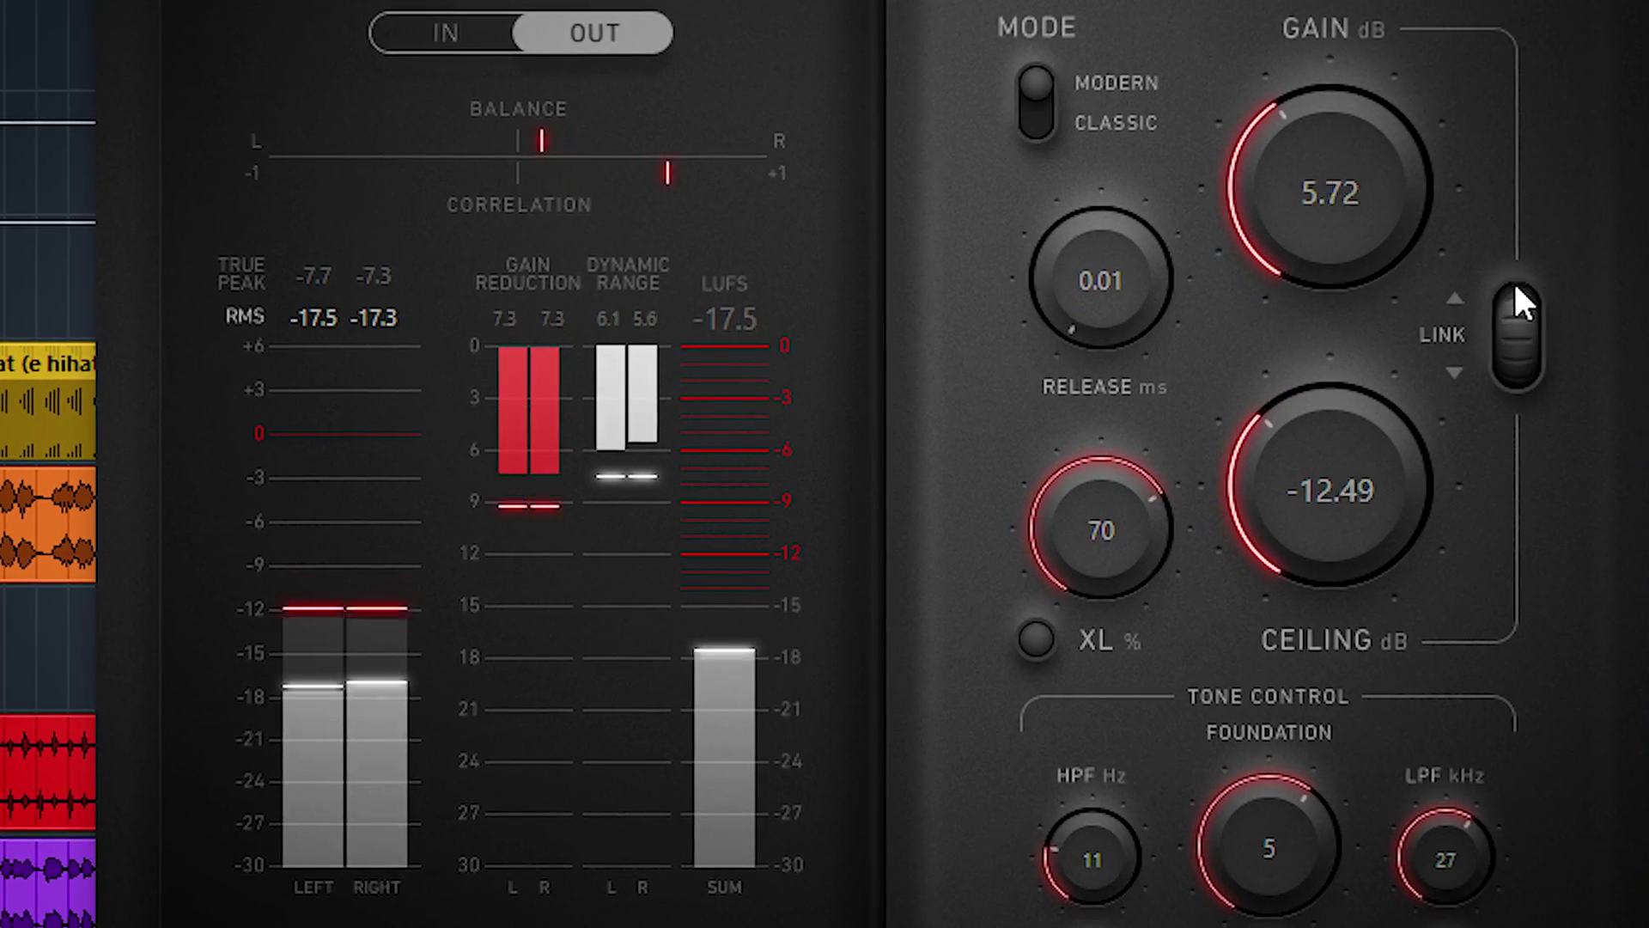
pyautogui.moveTo(1522, 218); pyautogui.dragTo(1524, 205)
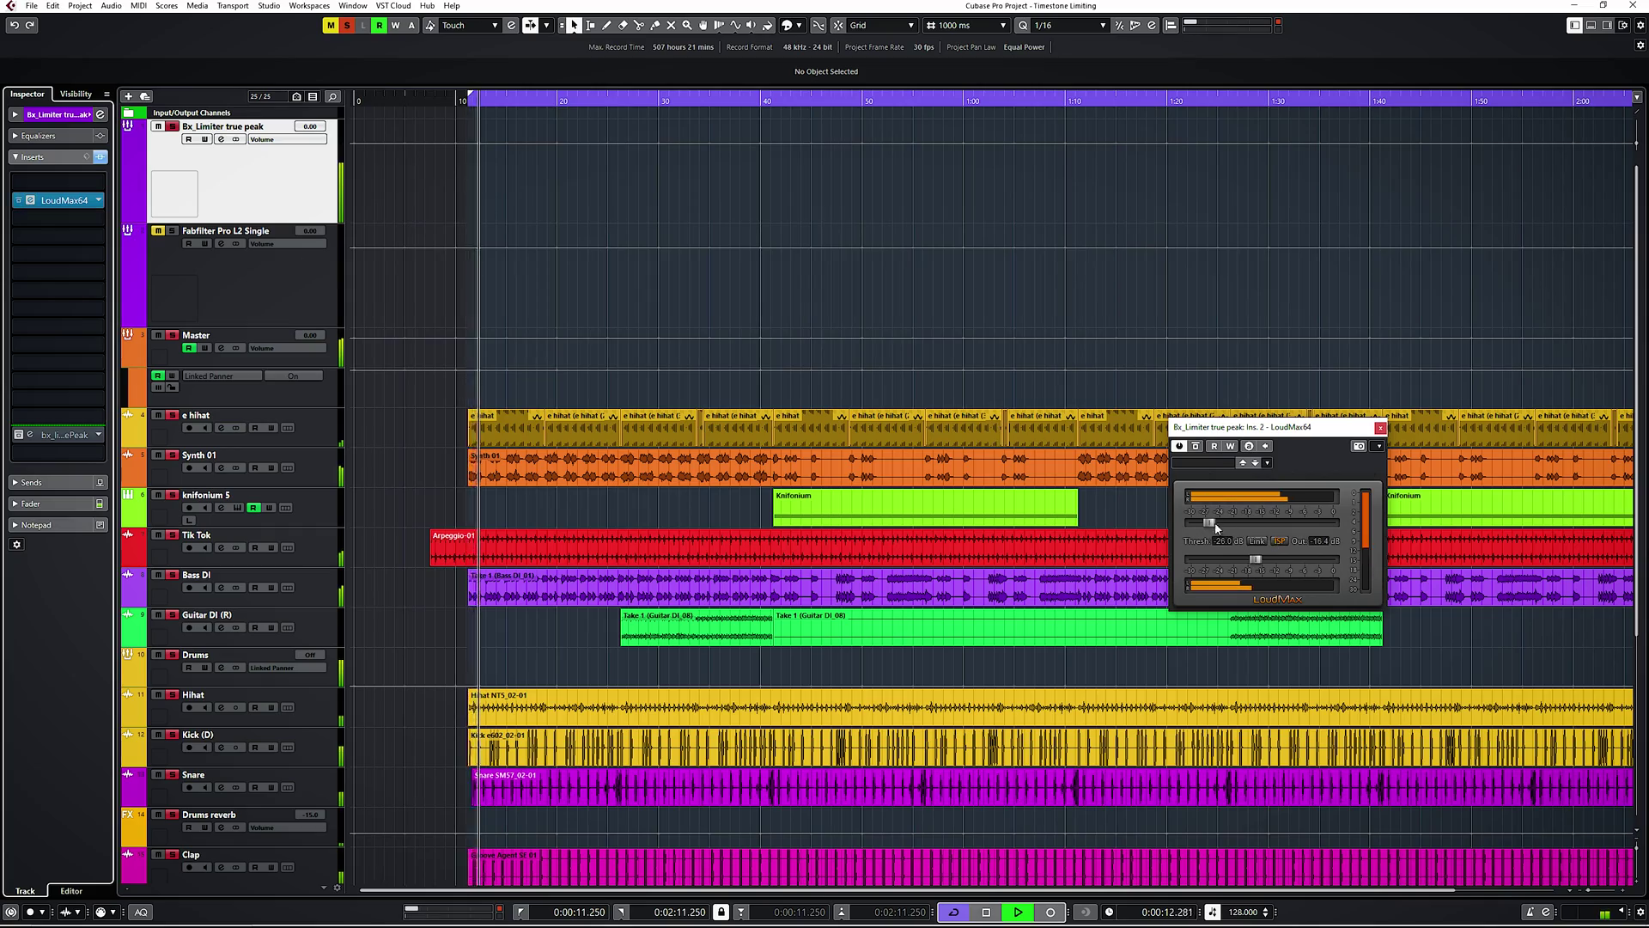
# Step: Reset LoudMax threshold and output to 0.0 dB and link output to threshold
pyautogui.moveTo(1216, 527); pyautogui.dragTo(1414, 533)
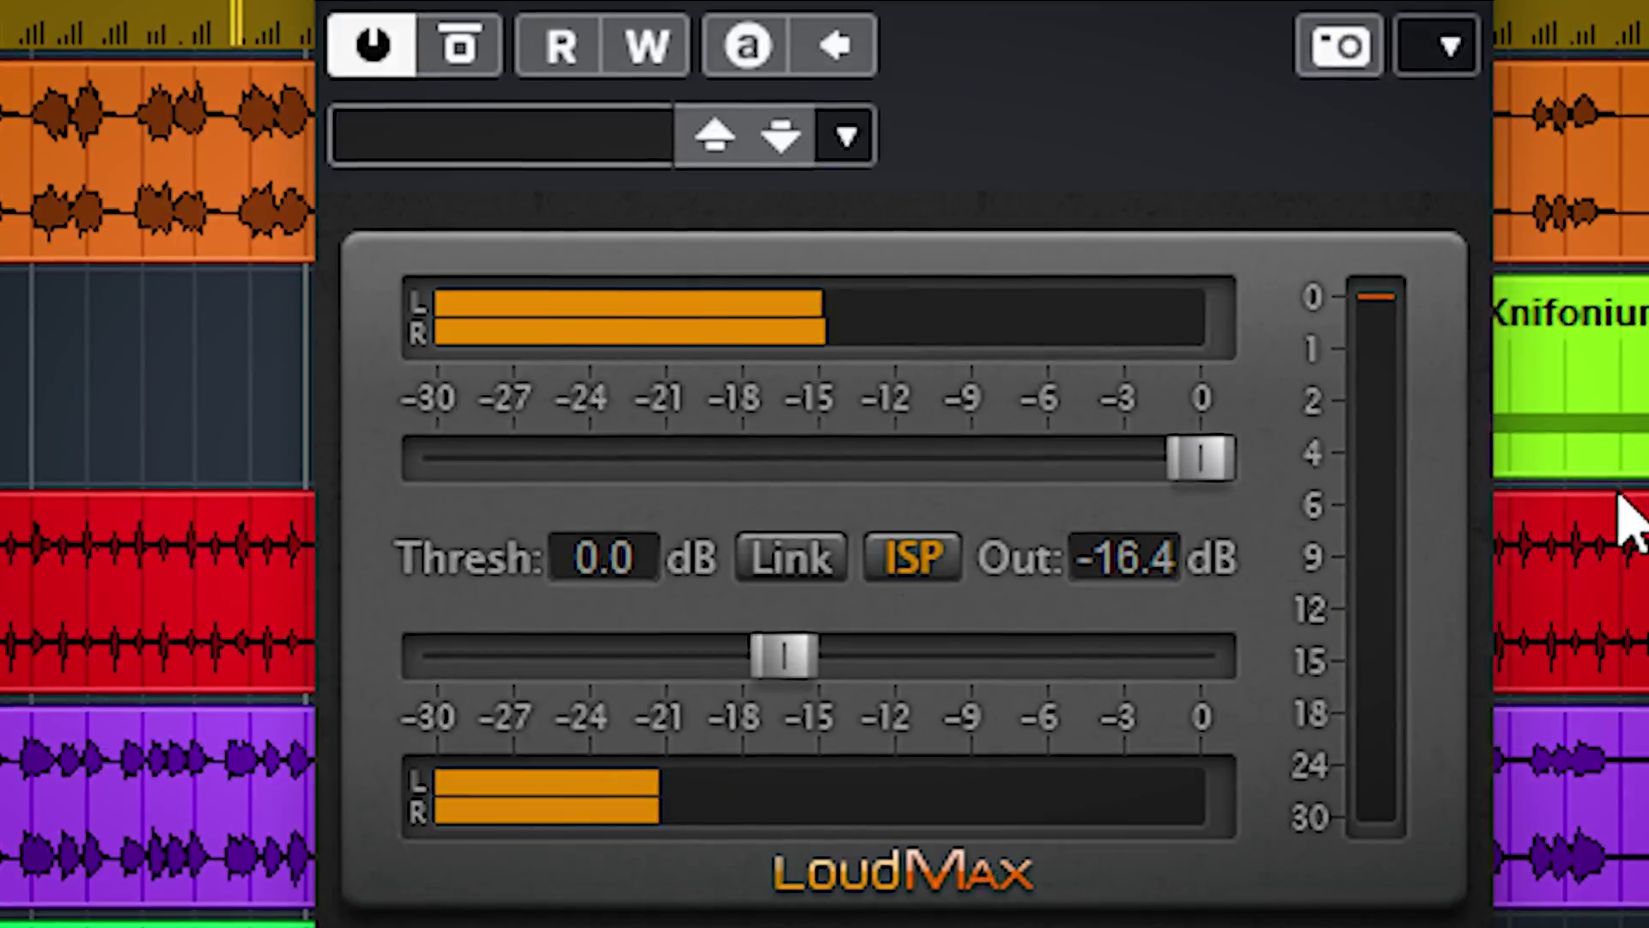
pyautogui.moveTo(1256, 560); pyautogui.dragTo(1340, 538)
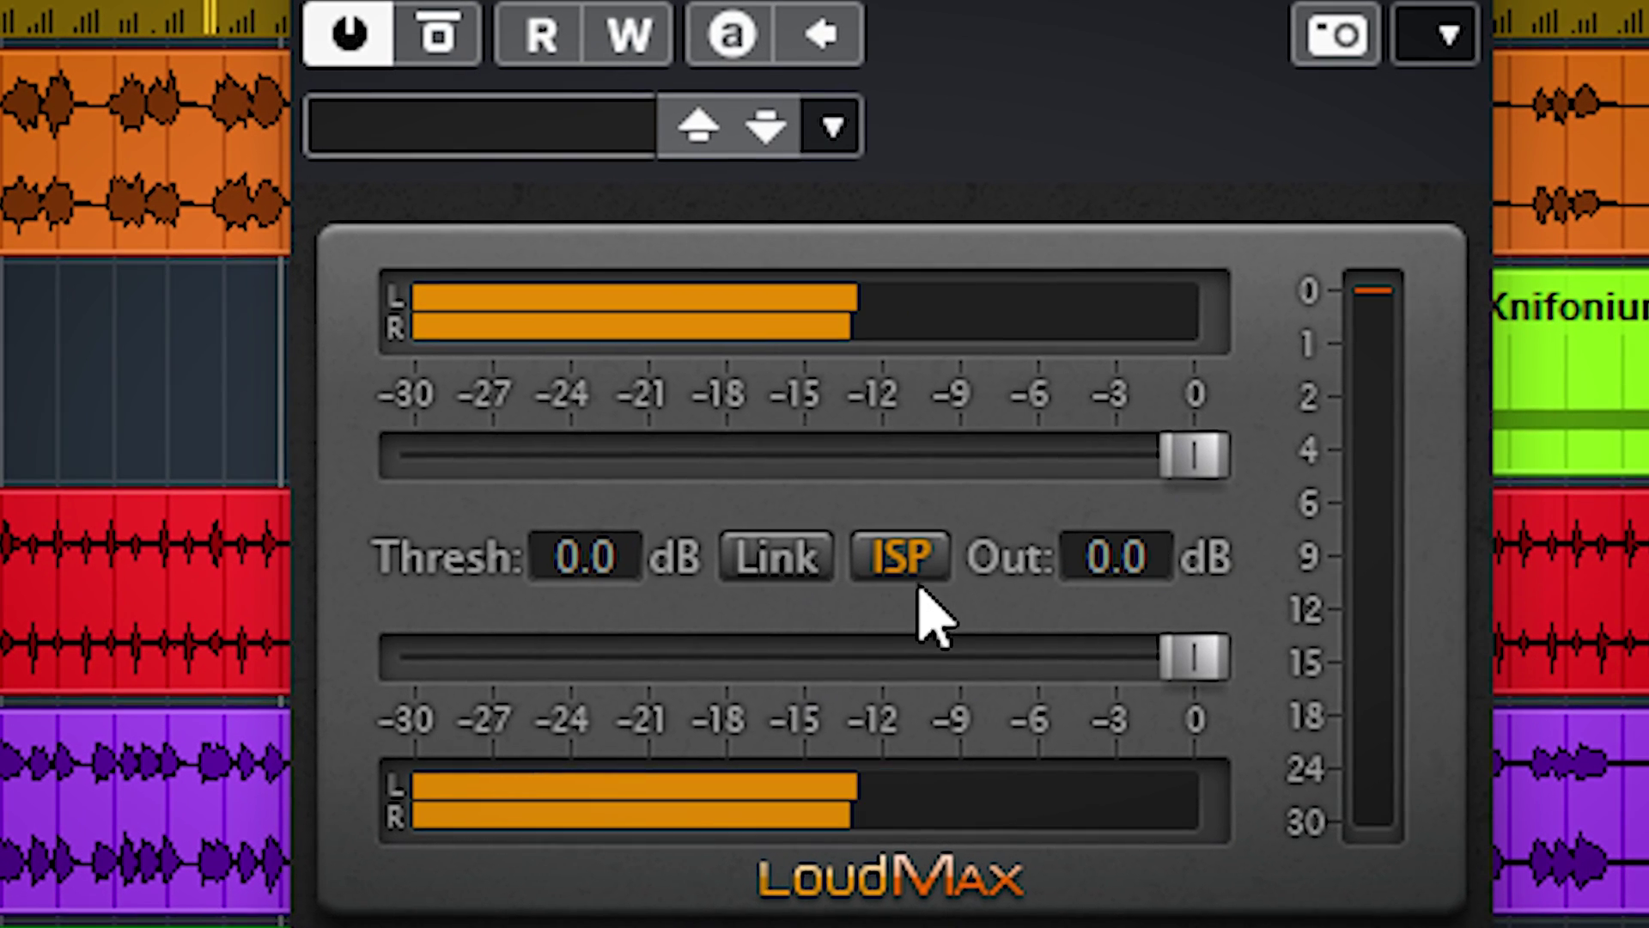
pyautogui.click(774, 560)
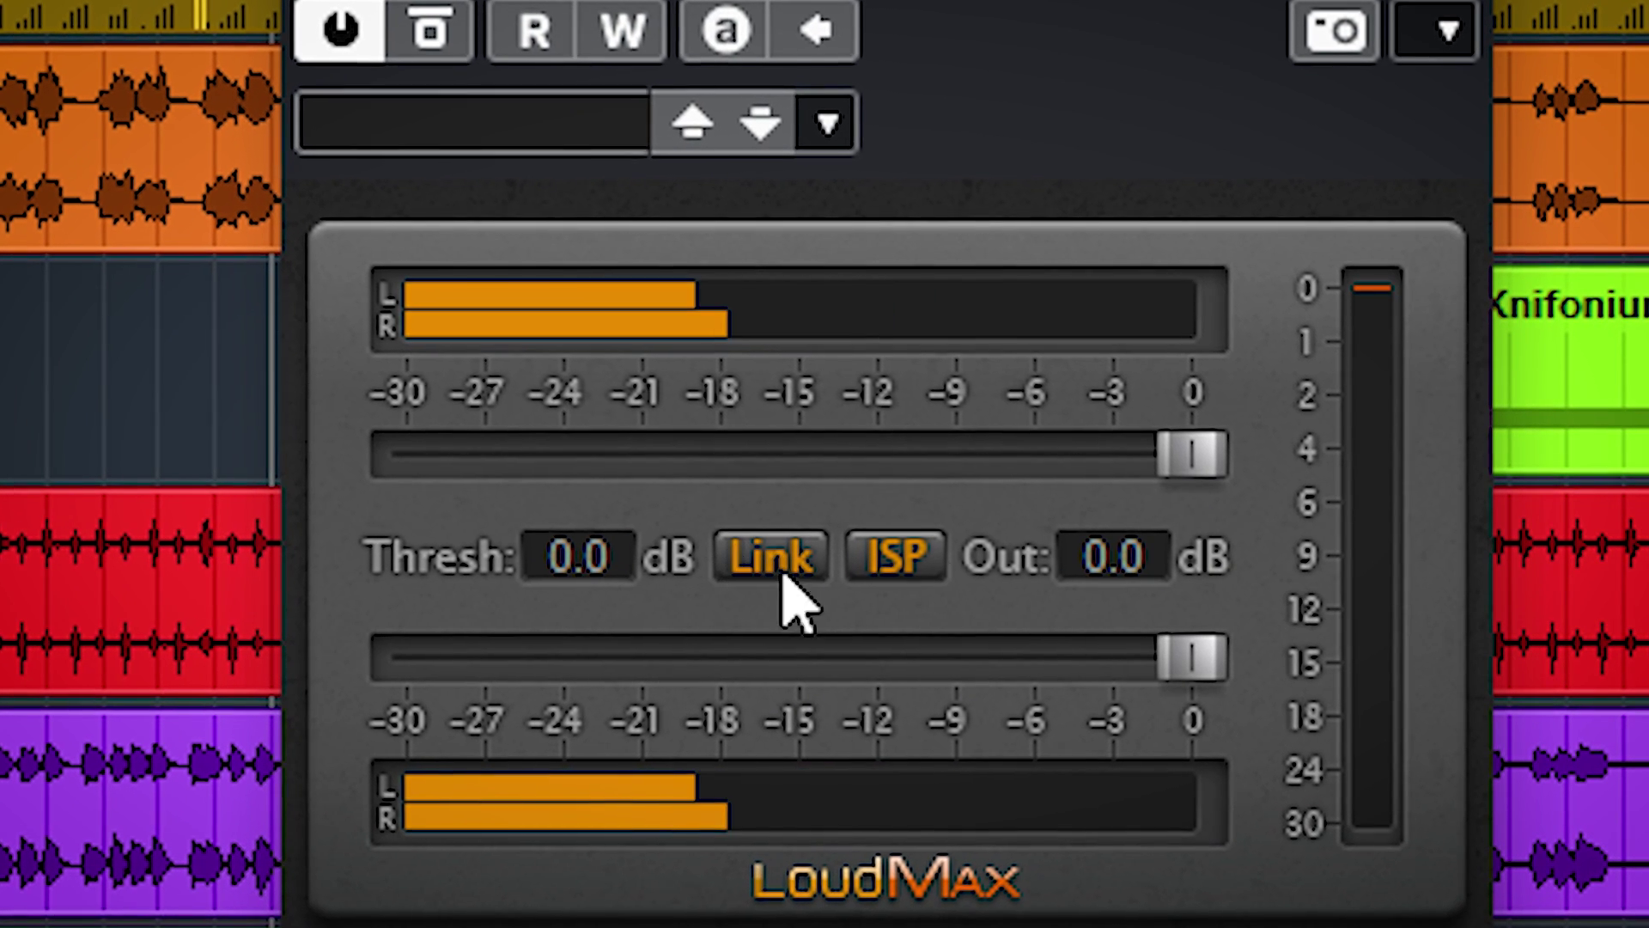
# Step: Pull the linked LoudMax threshold down to about -17.5 dB and move the window aside
pyautogui.moveTo(1176, 460); pyautogui.dragTo(563, 407)
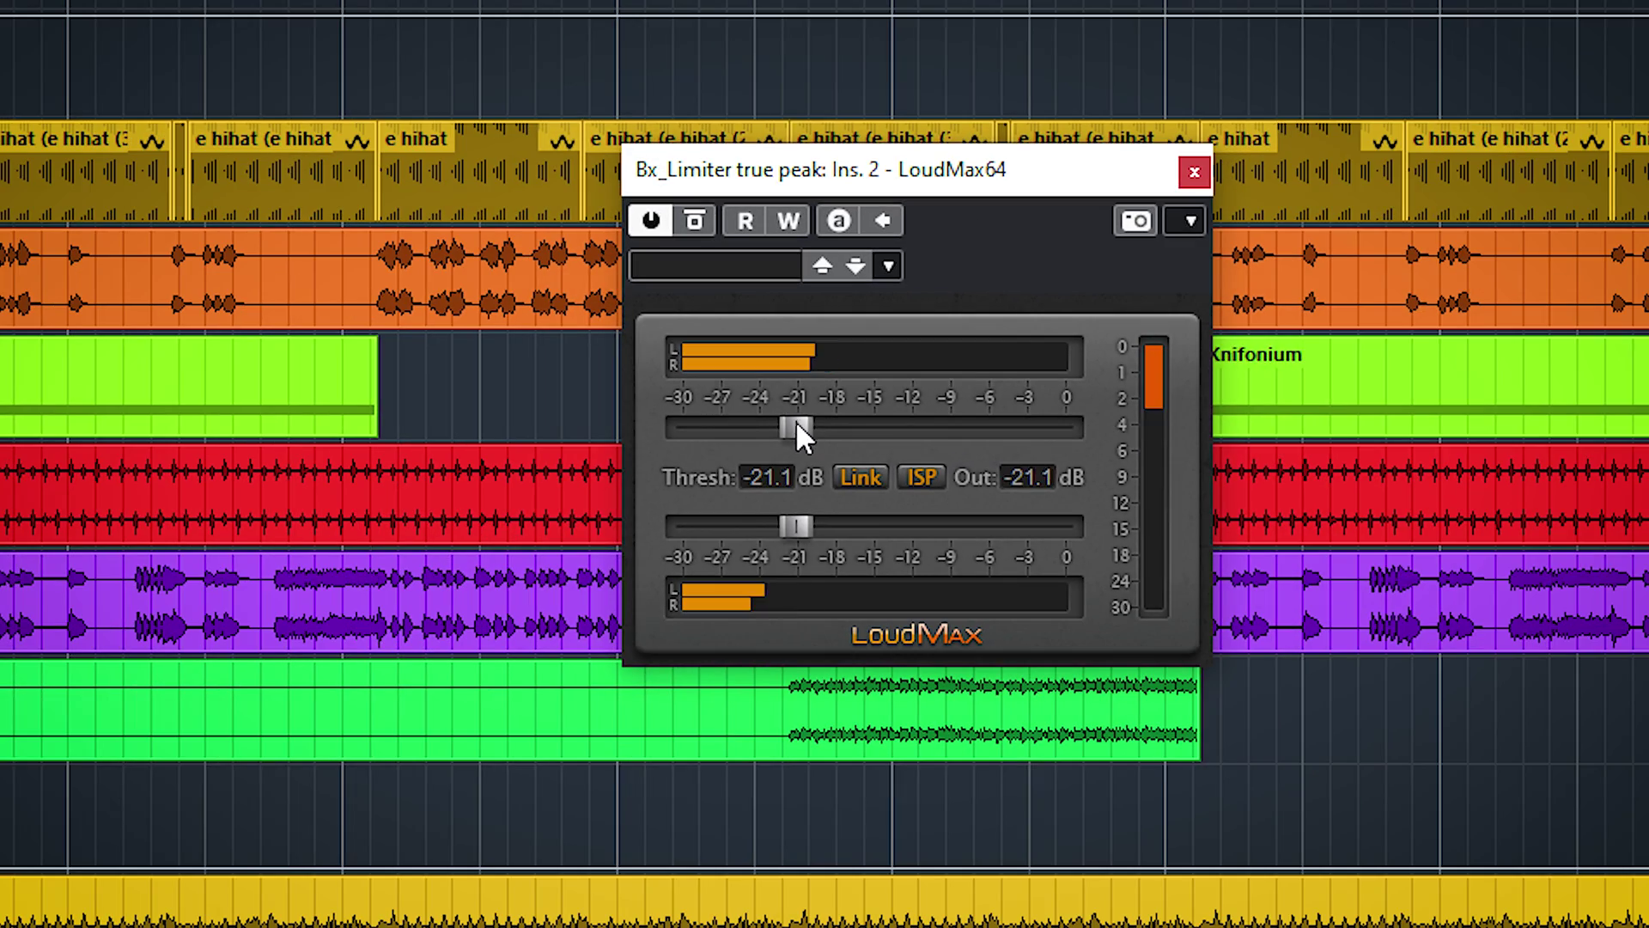
pyautogui.moveTo(831, 430); pyautogui.dragTo(848, 424)
pyautogui.moveTo(947, 177); pyautogui.dragTo(155, 0)
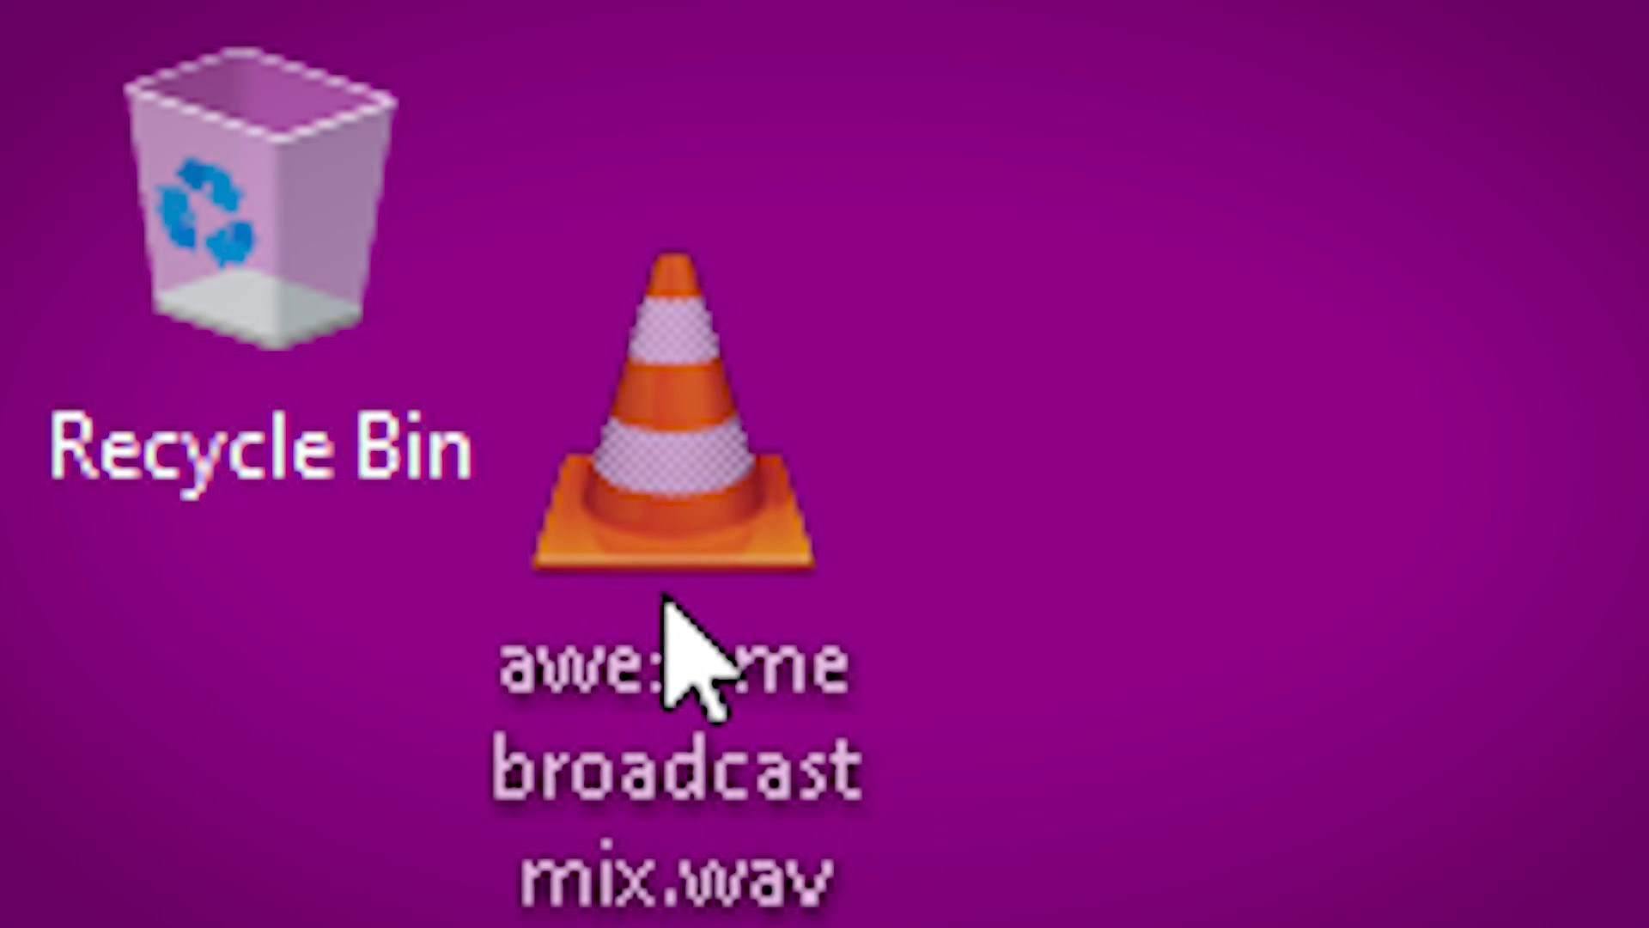
# Step: Drag awesome broadcast mix.wav from the desktop onto the Recycle Bin
pyautogui.moveTo(662, 600); pyautogui.dragTo(270, 391)
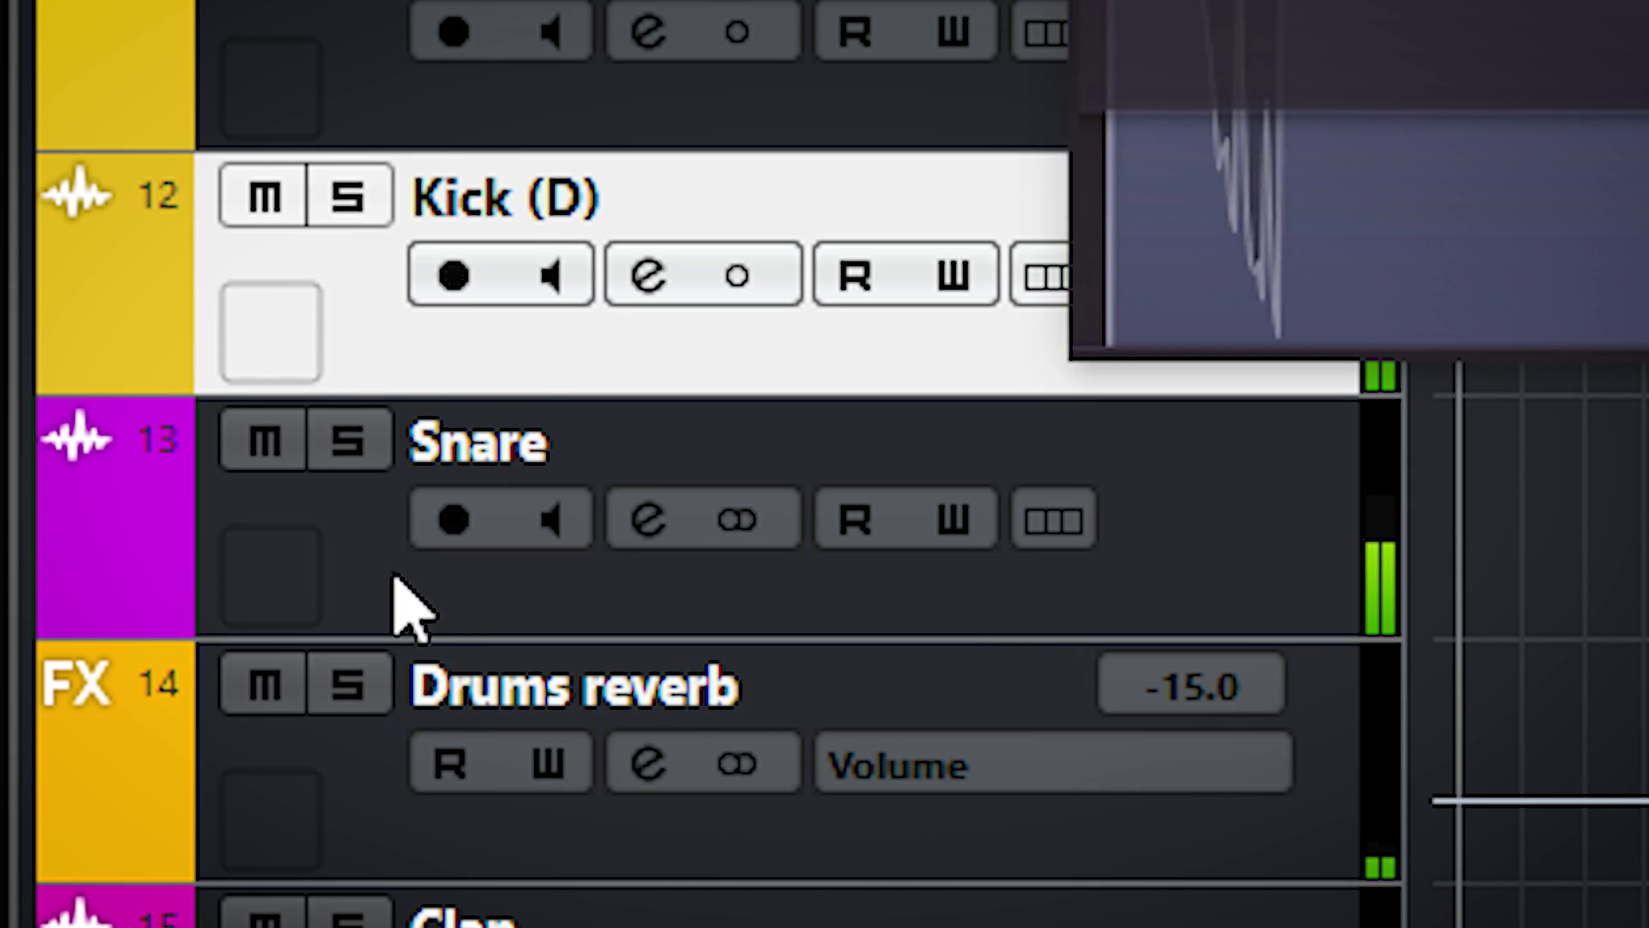
# Step: Select the Snare track and arrange the Snare and Kick LoudMax64 windows side by side
pyautogui.click(395, 575)
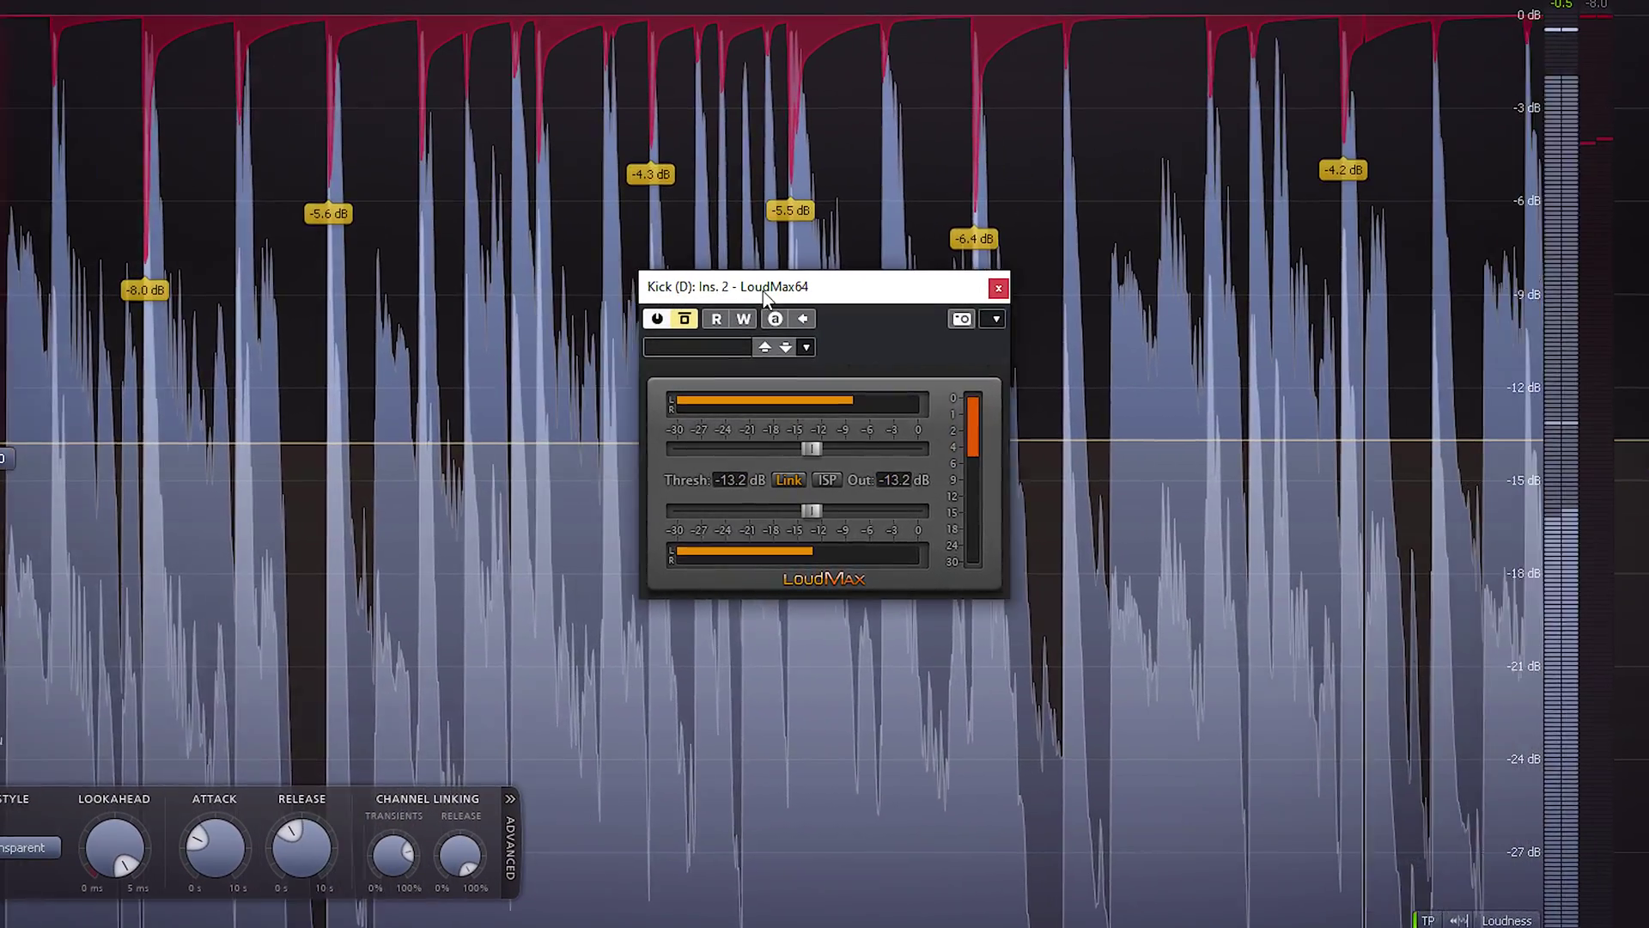
pyautogui.moveTo(762, 291); pyautogui.dragTo(1071, 263)
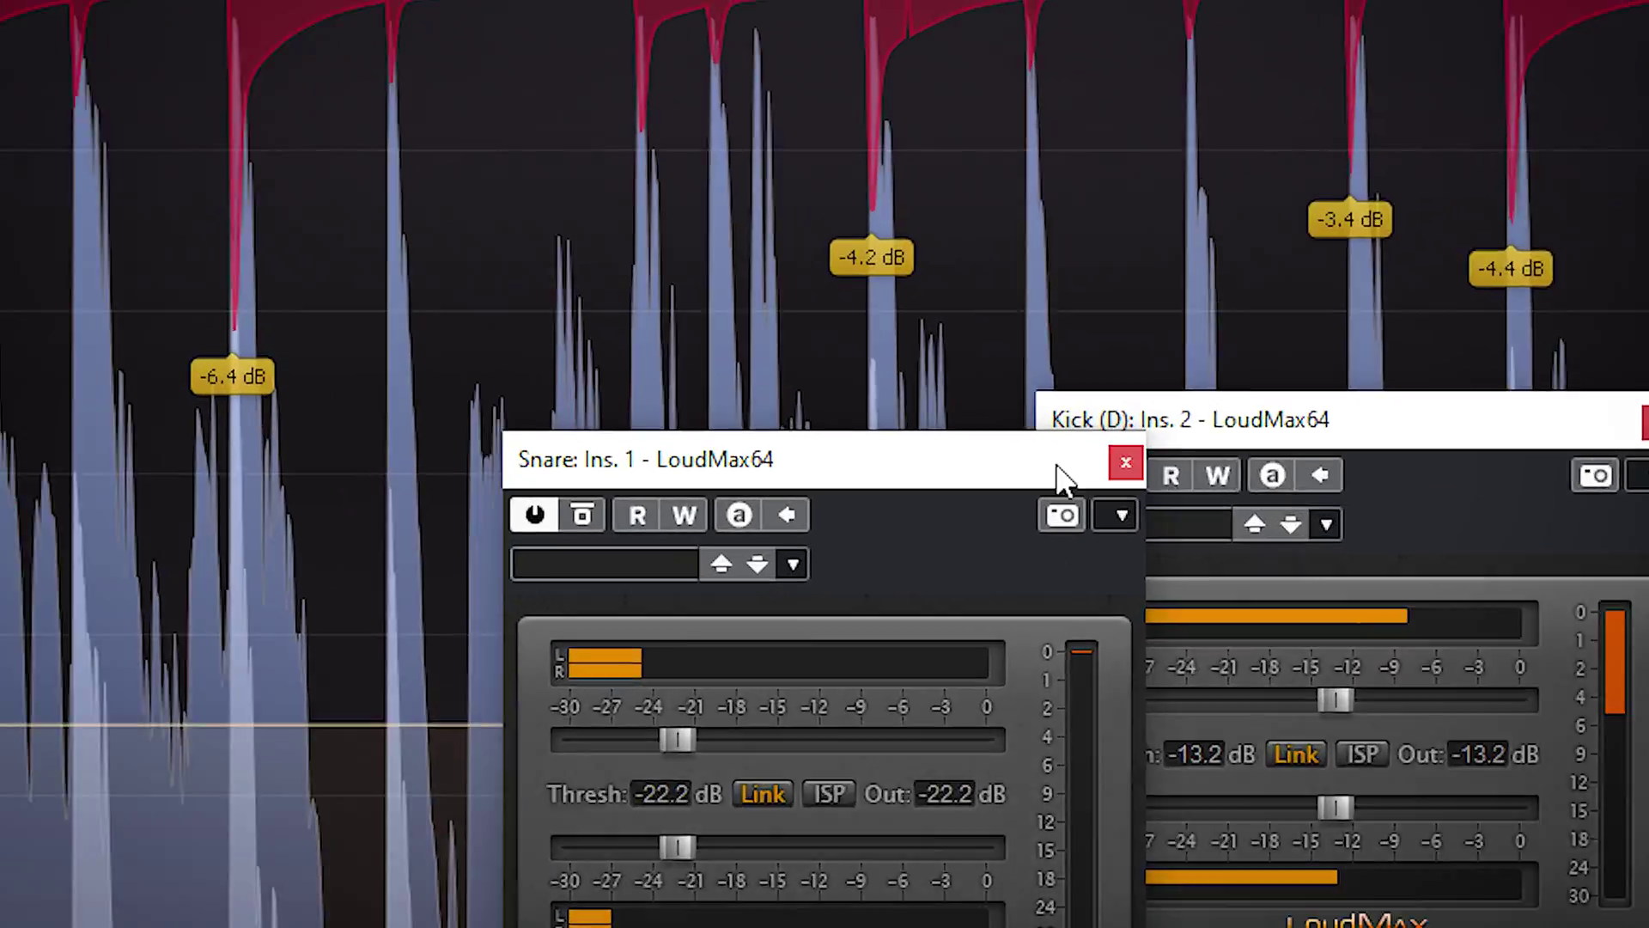
pyautogui.moveTo(969, 280); pyautogui.dragTo(757, 275)
# Step: Toggle bypass on the Kick LoudMax, then close both LoudMax windows
pyautogui.click(1005, 286)
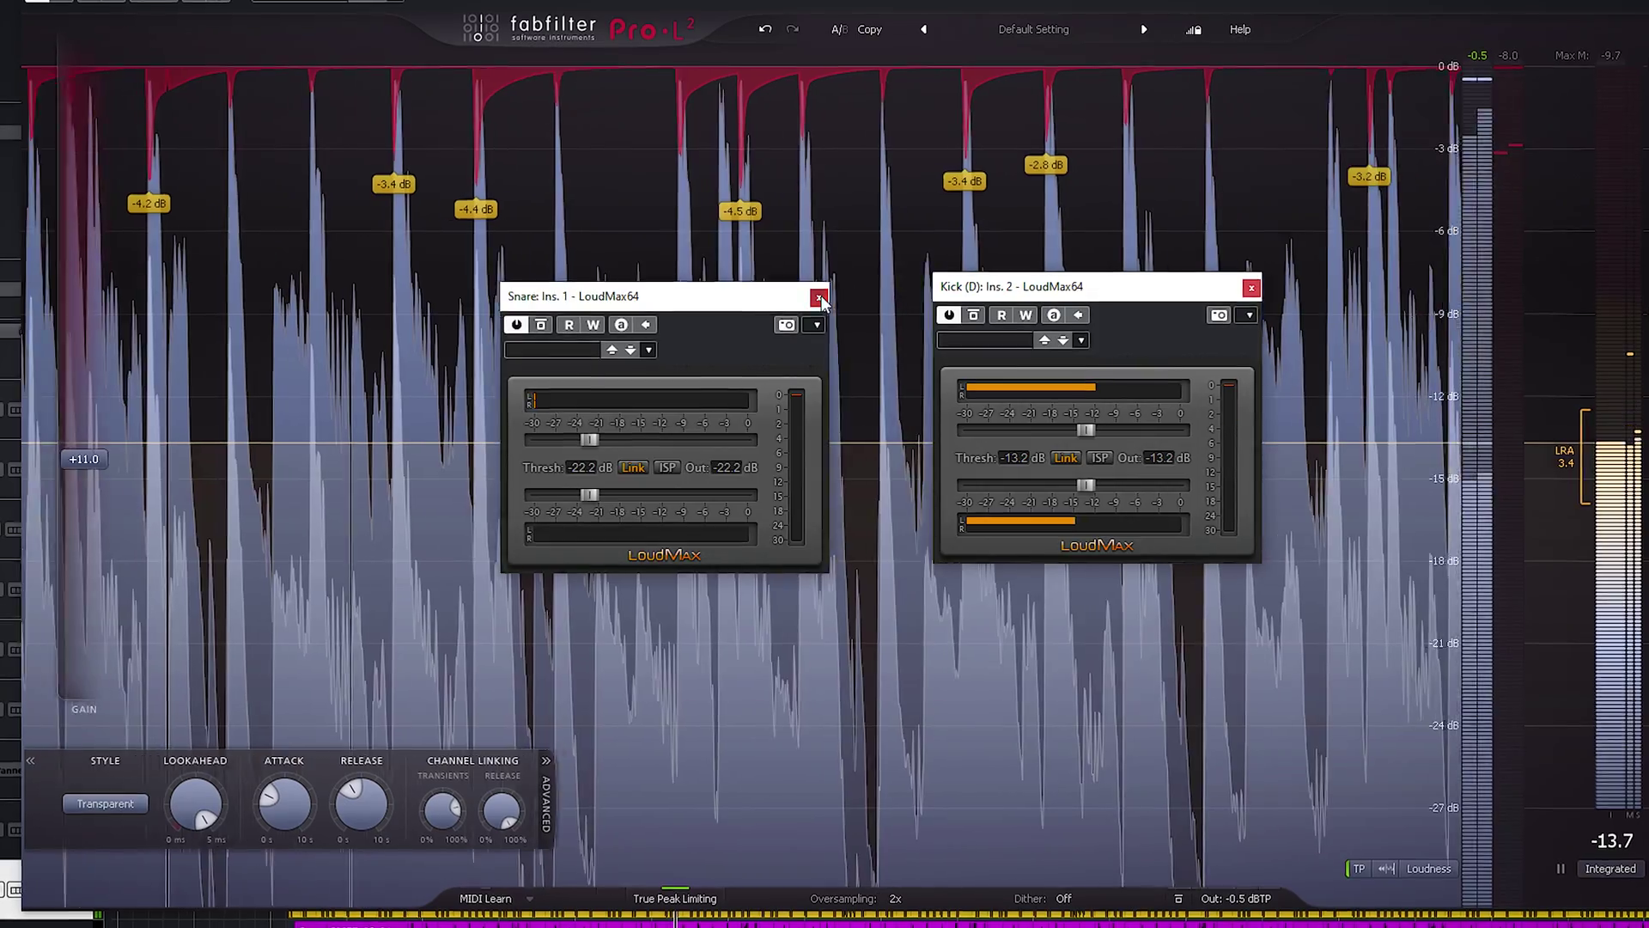
pyautogui.click(812, 515)
pyautogui.click(1645, 498)
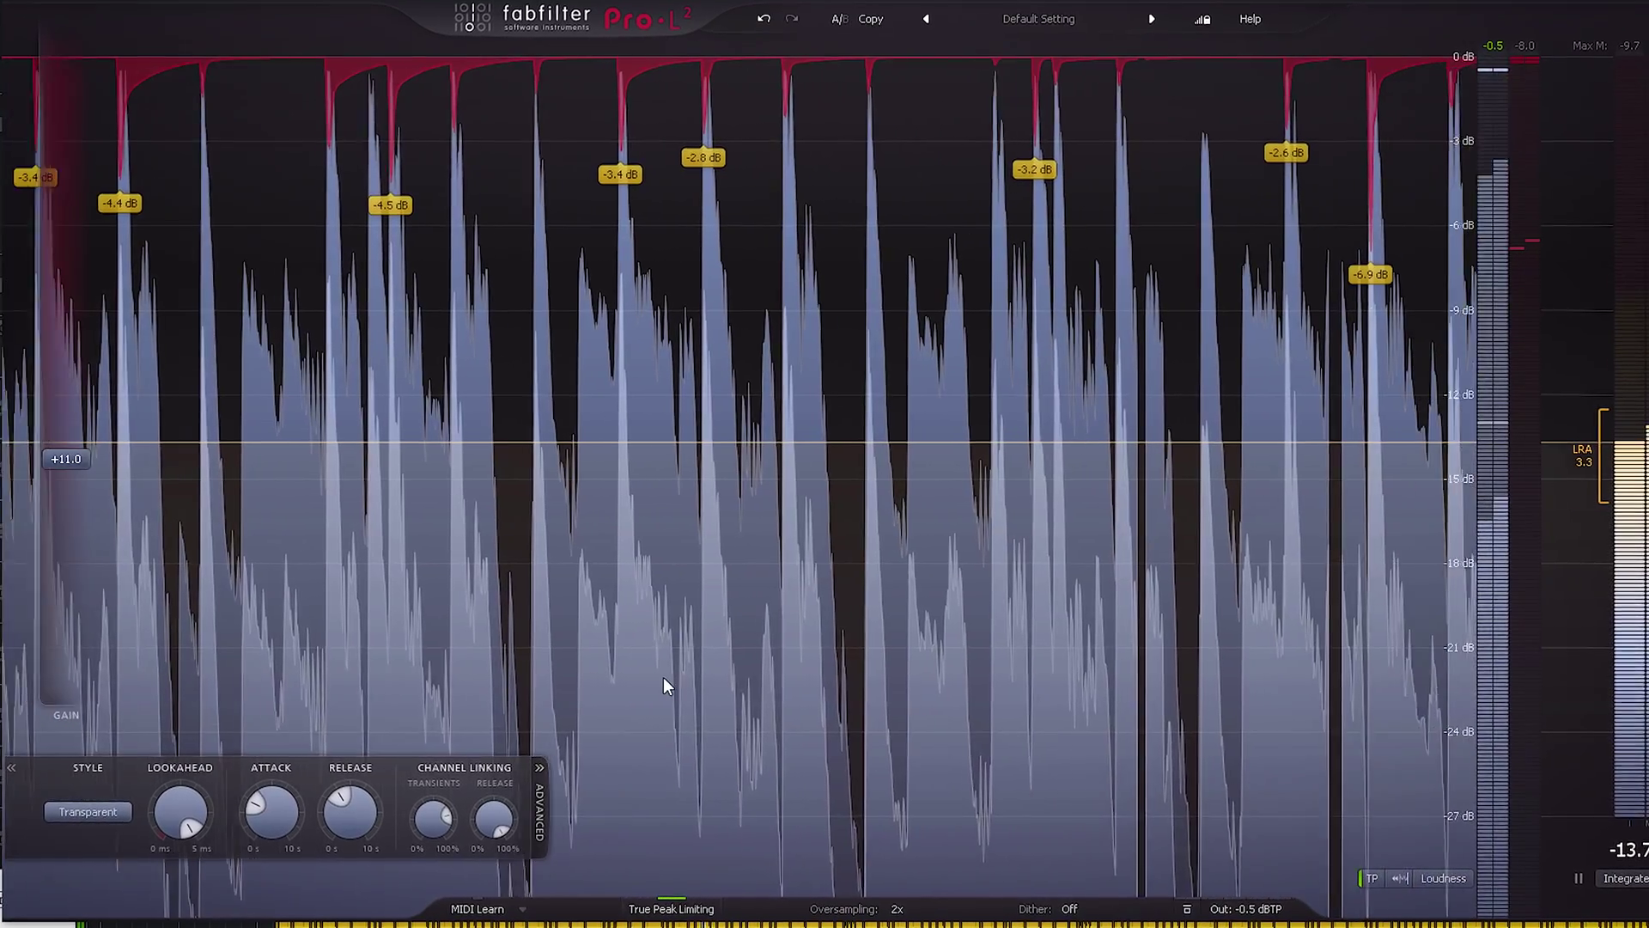